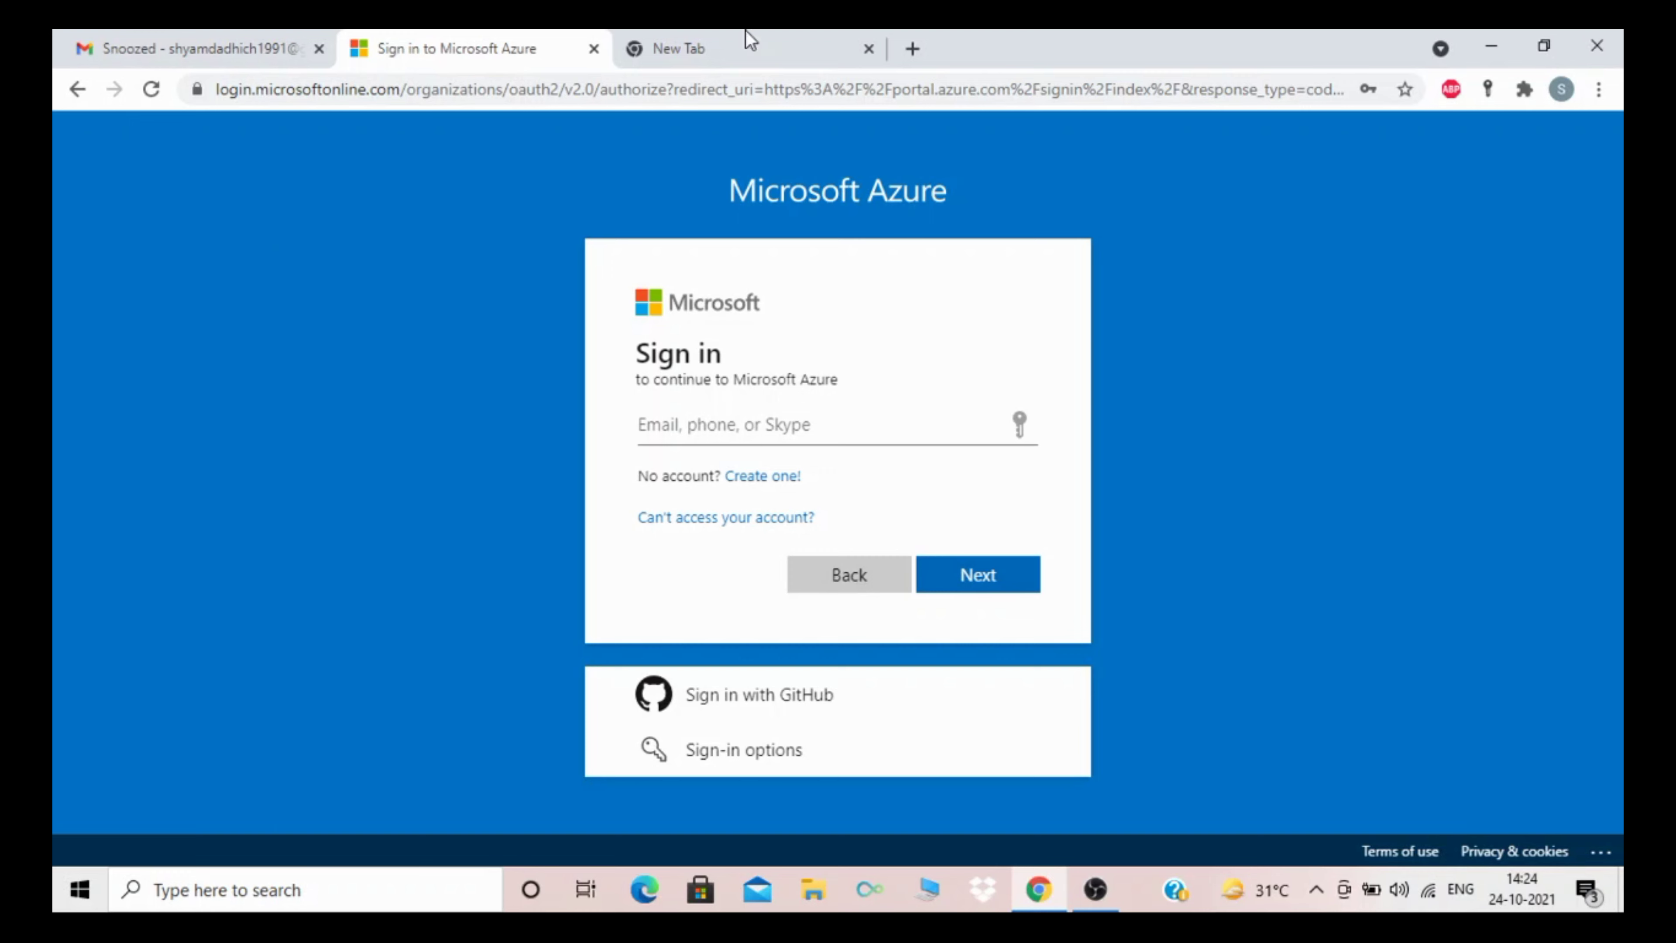
pyautogui.click(689, 47)
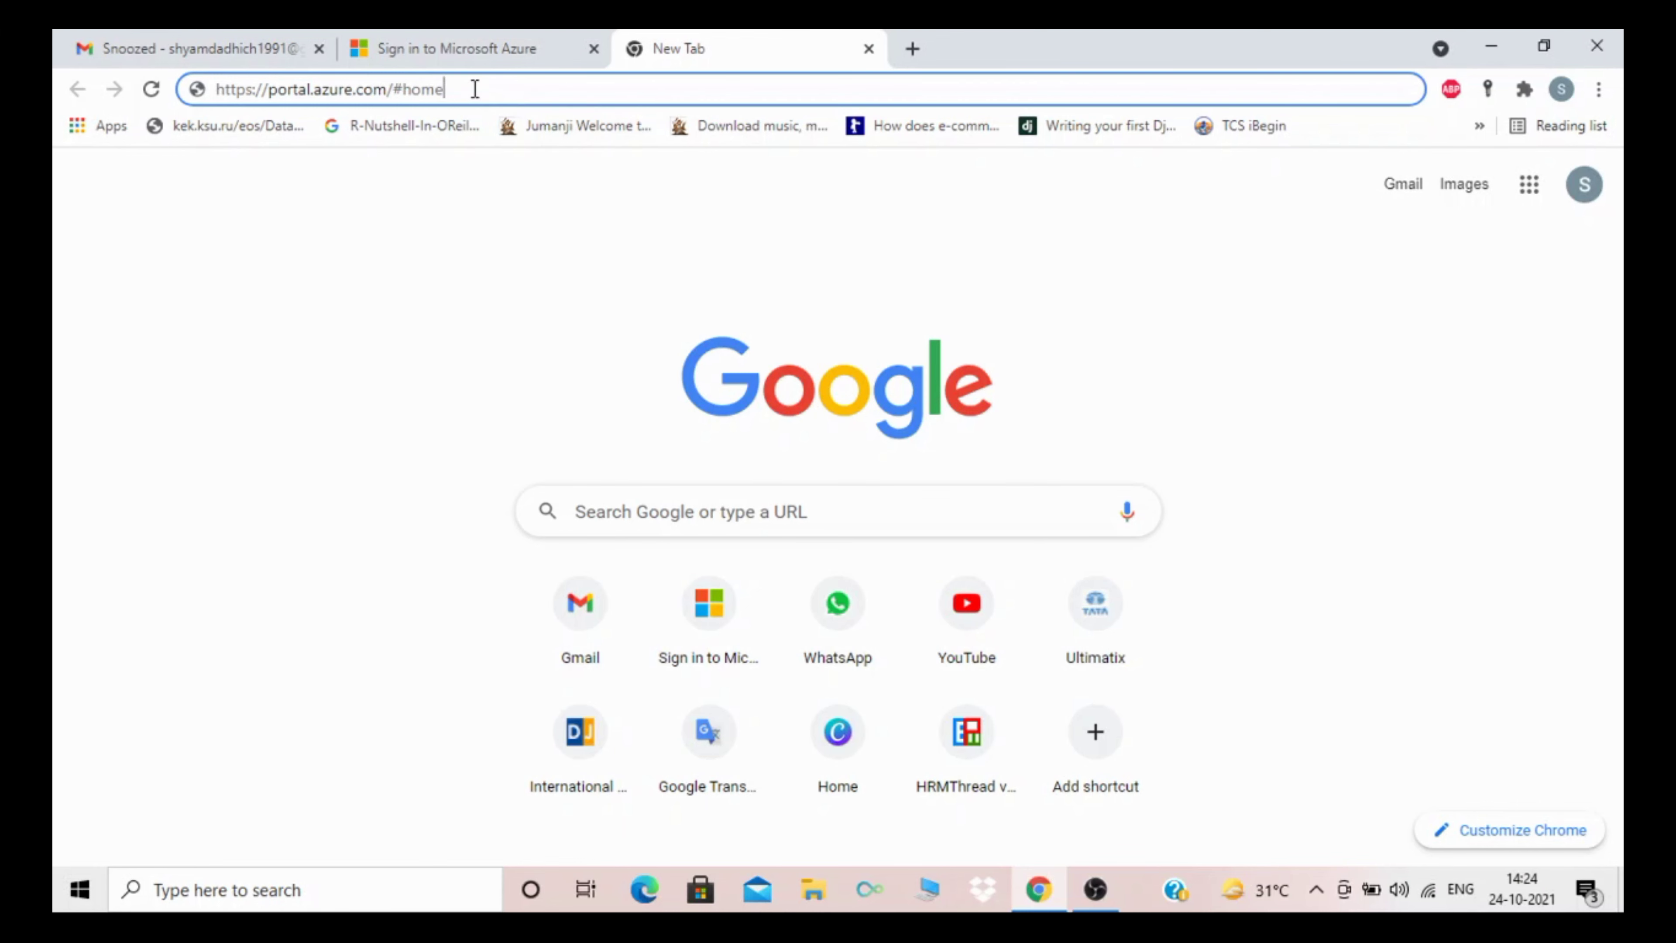
pyautogui.moveTo(474, 89); pyautogui.dragTo(202, 91)
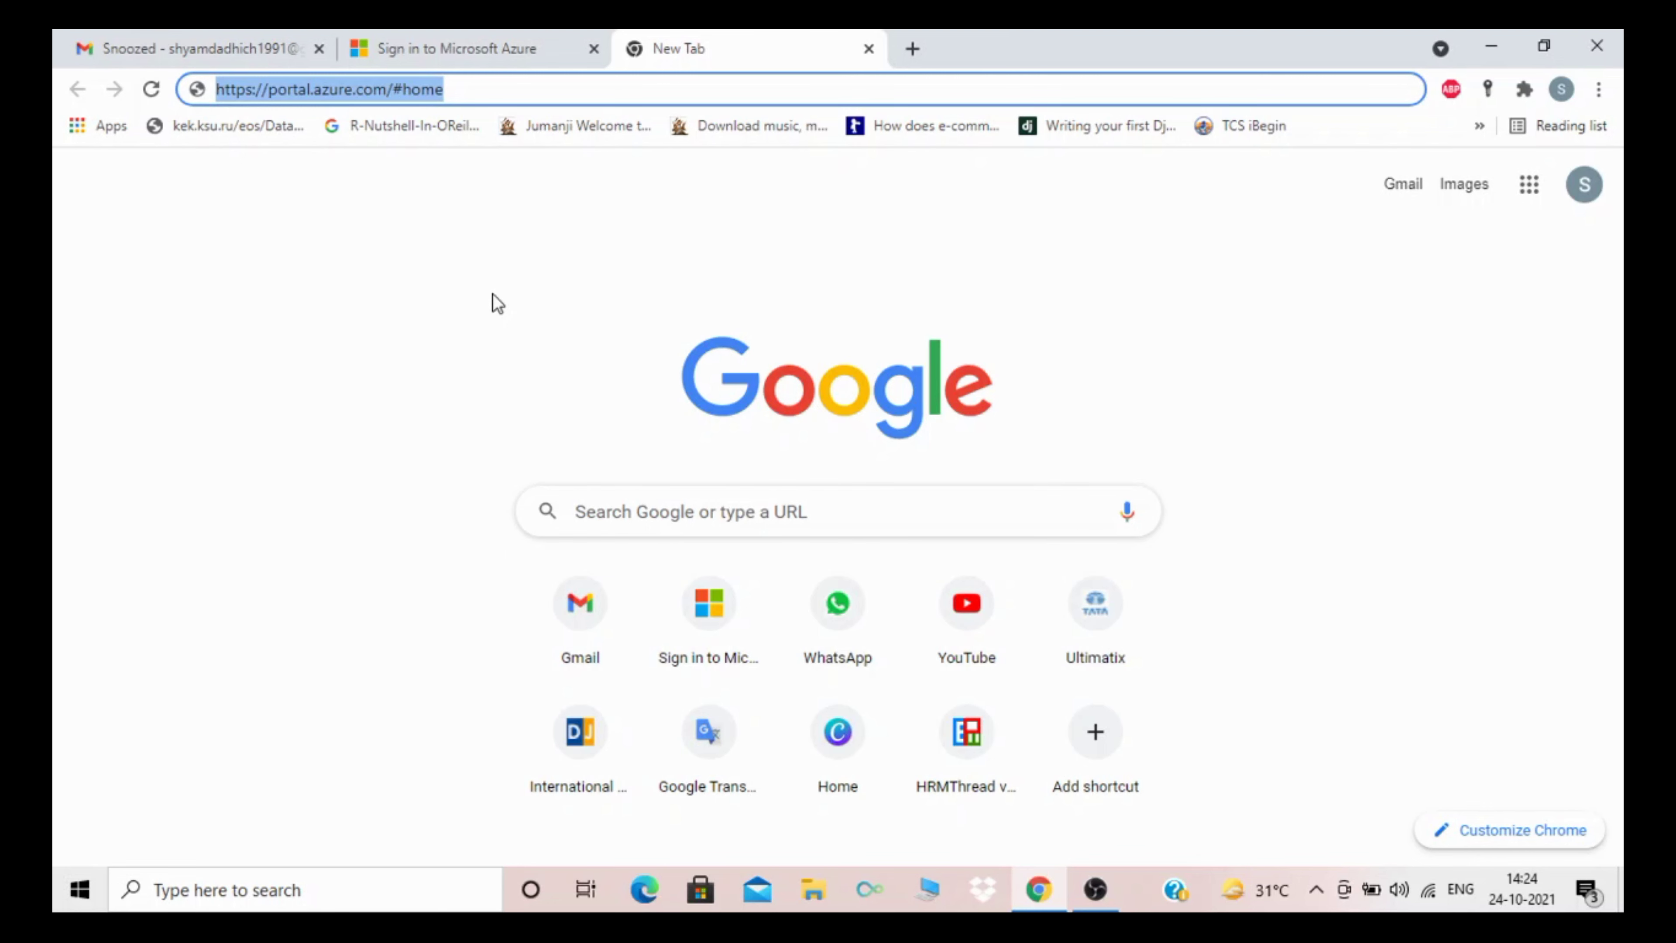
pyautogui.click(439, 50)
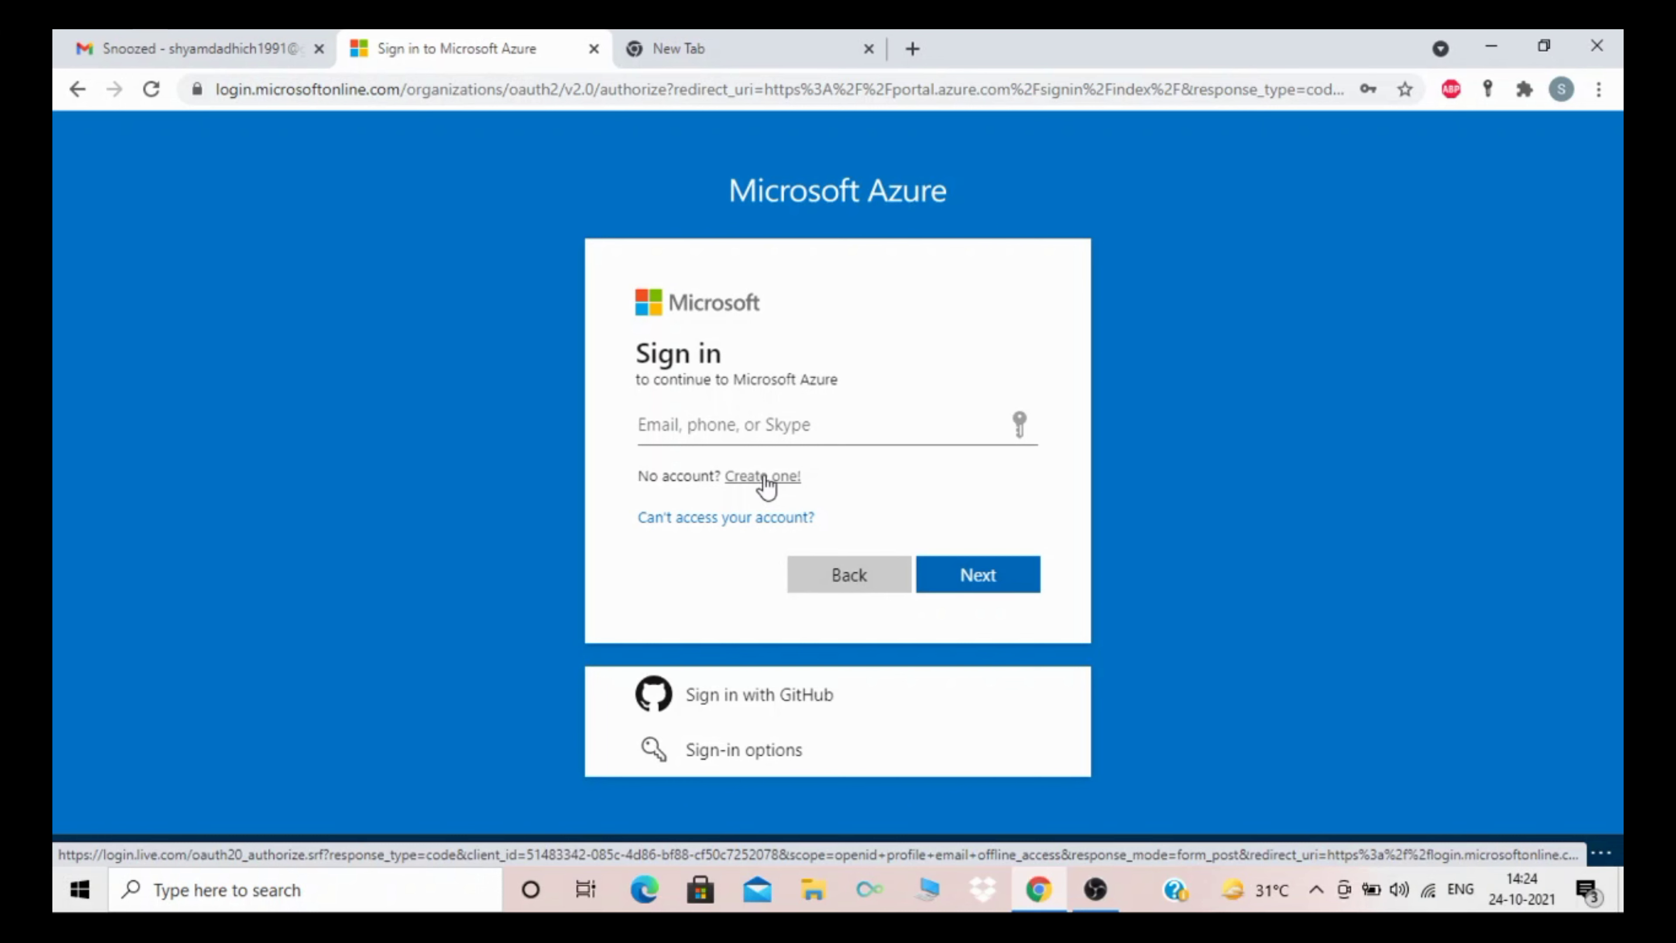
# Step: Begin a new Microsoft account and submit the user's Gmail address as its email
pyautogui.click(764, 477)
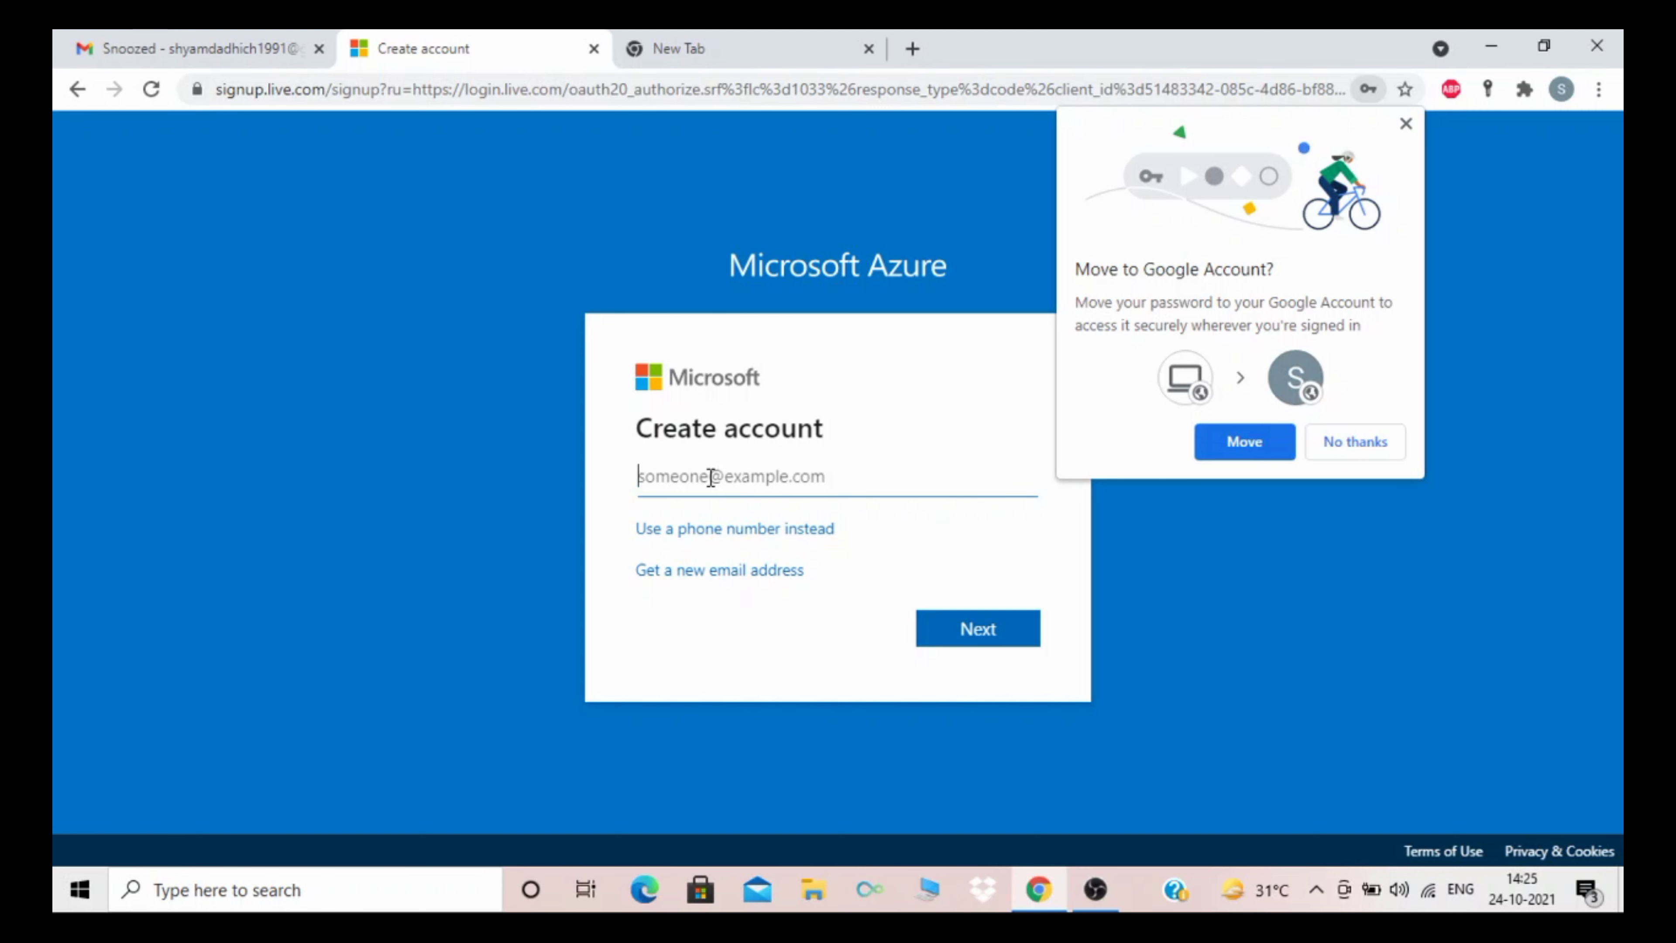
pyautogui.click(1367, 442)
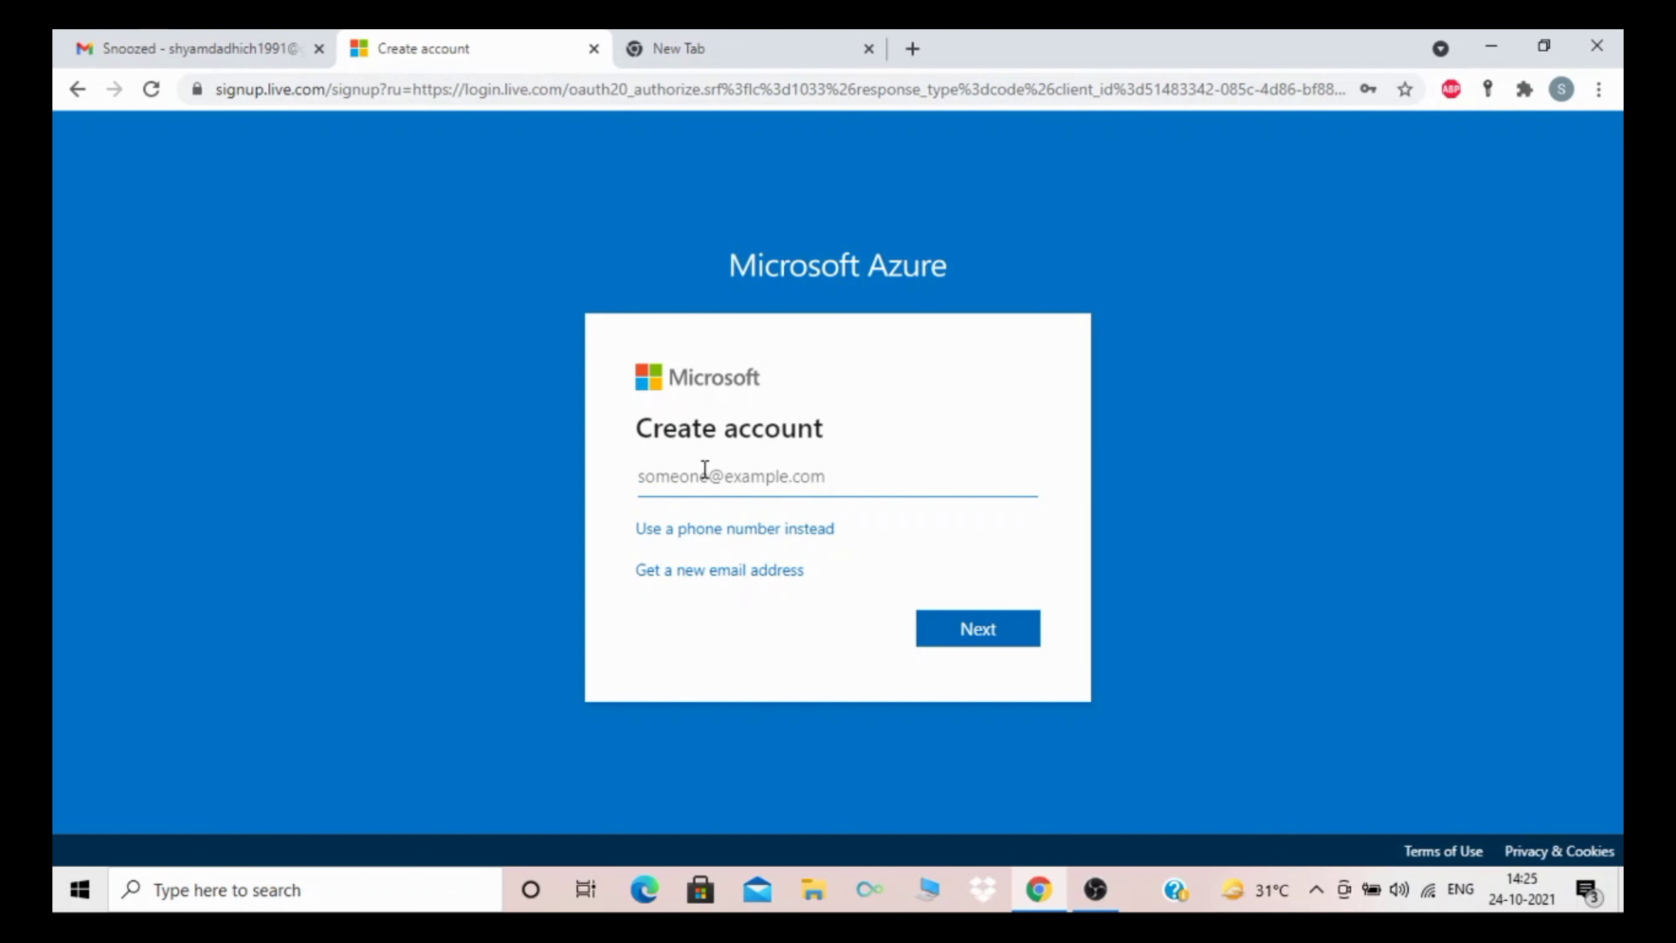
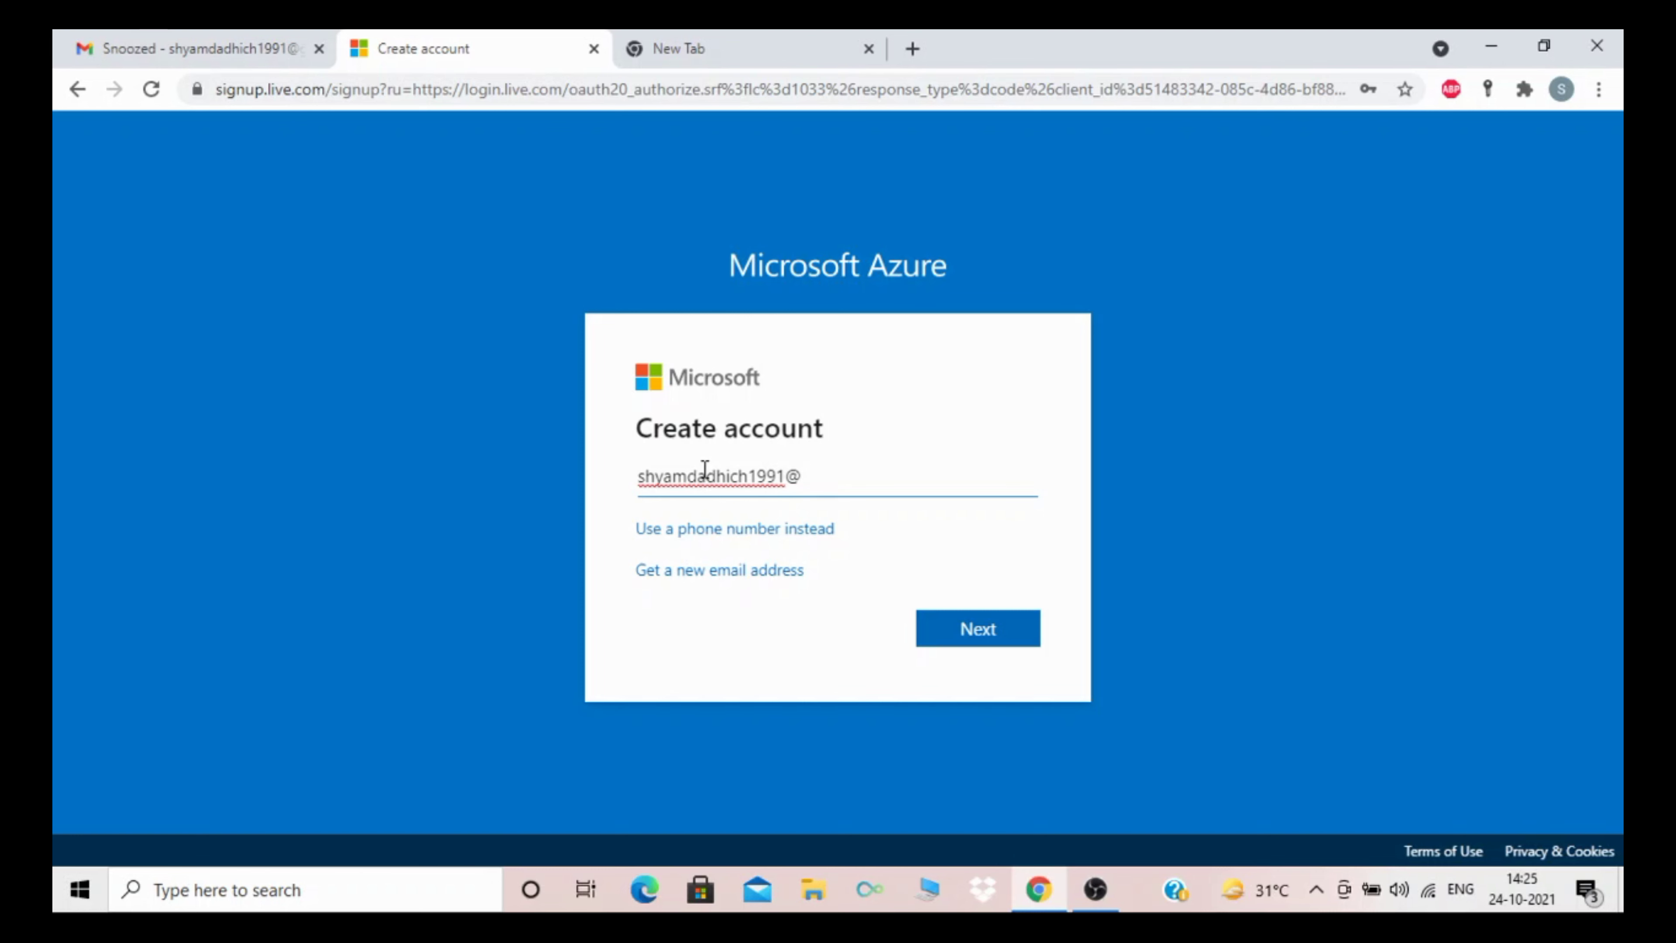
pyautogui.click(964, 631)
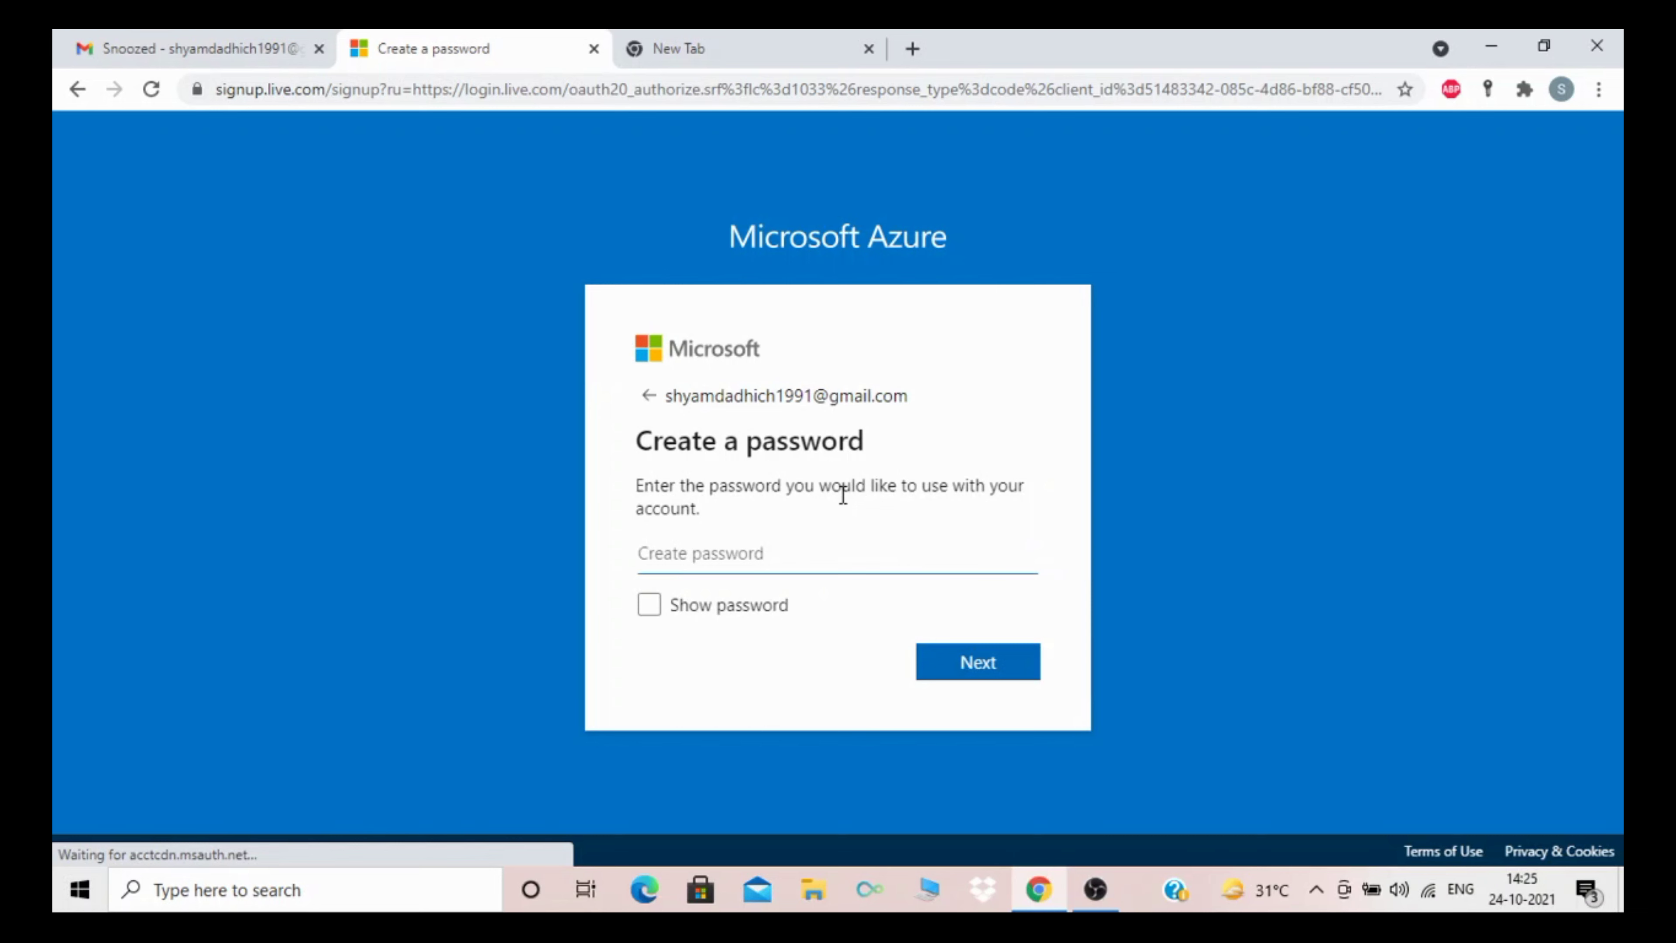
# Step: Enter and submit a password for the new account, declining to save it in the password manager
pyautogui.click(681, 557)
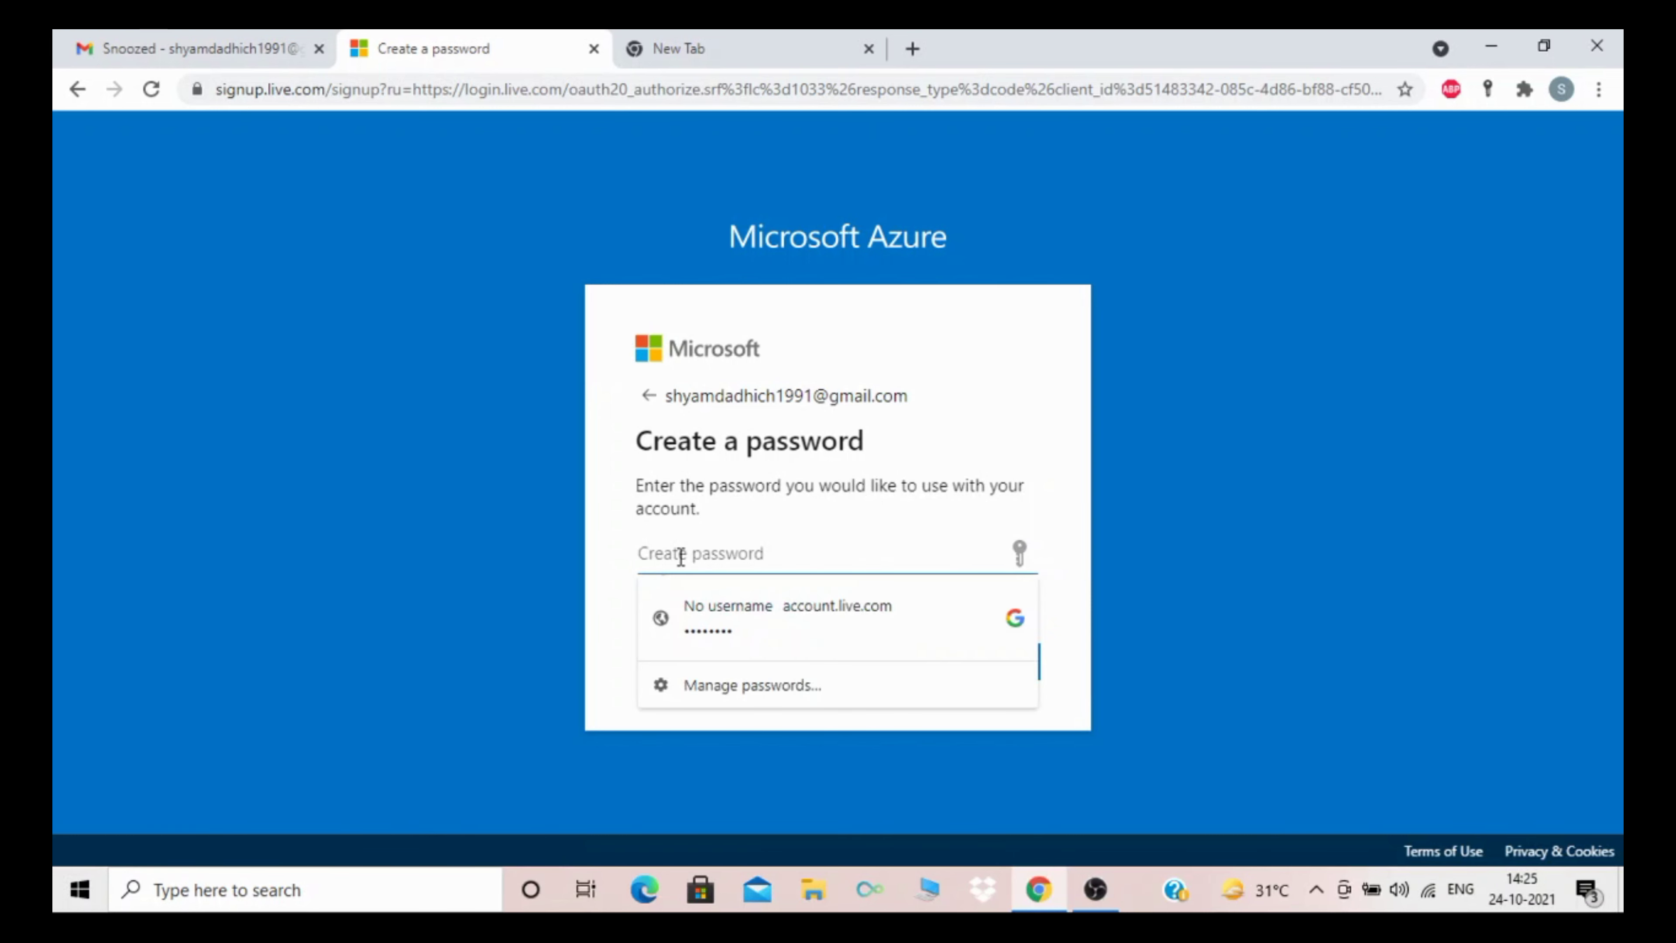
pyautogui.write('•••••••••••')
pyautogui.click(606, 532)
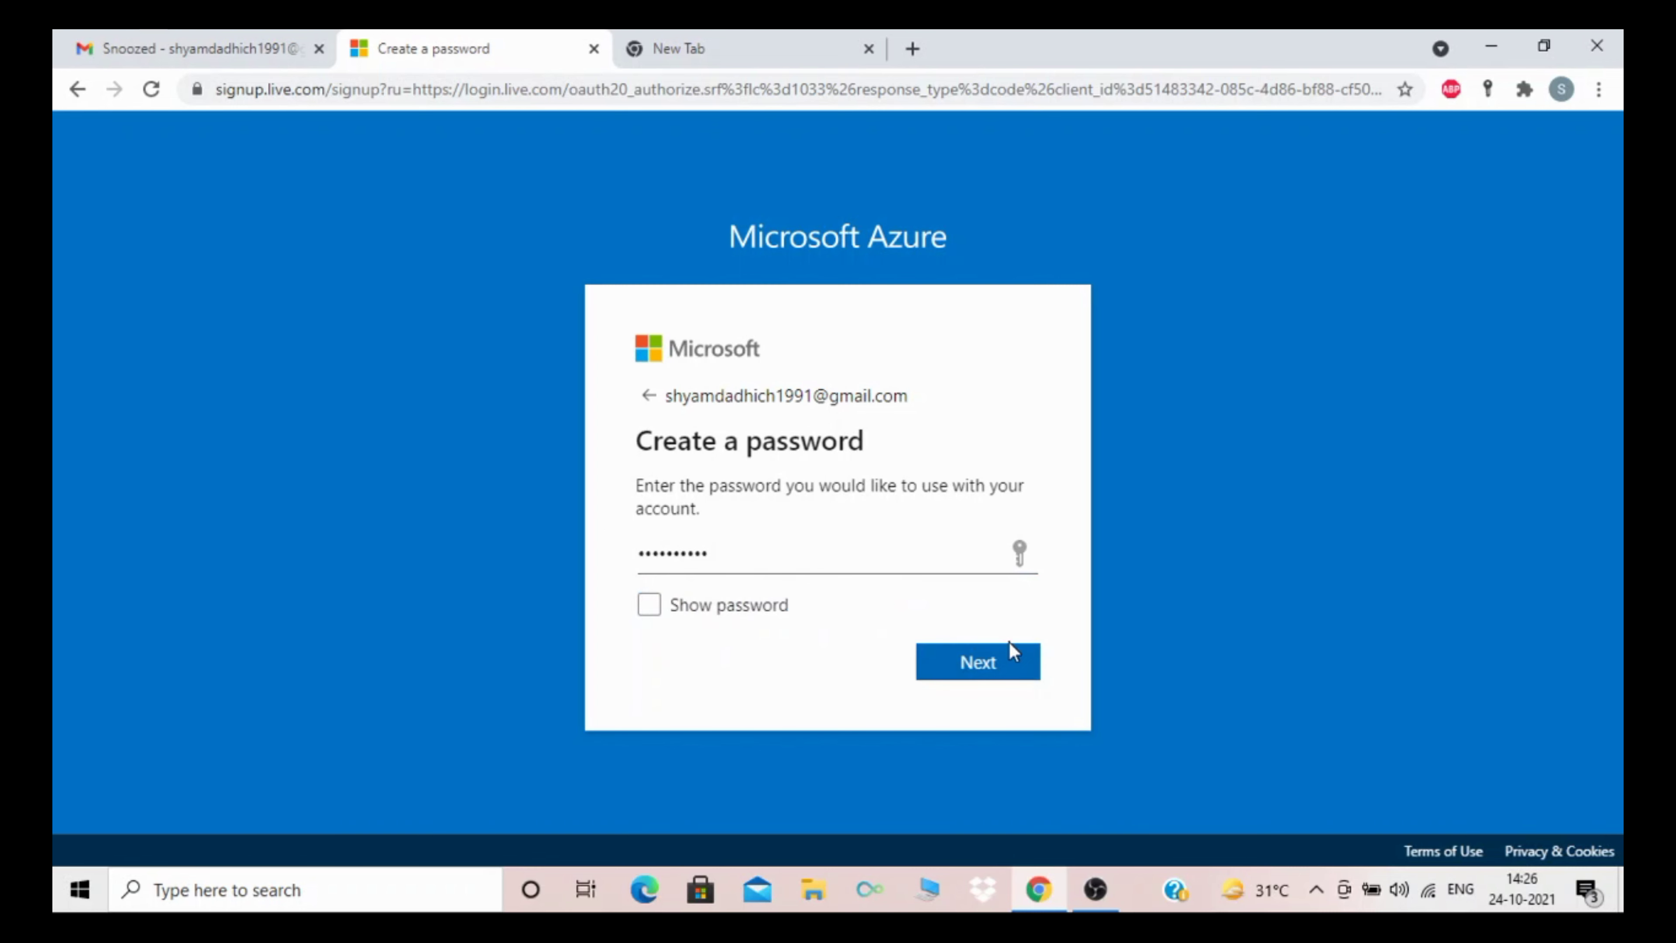
pyautogui.click(997, 665)
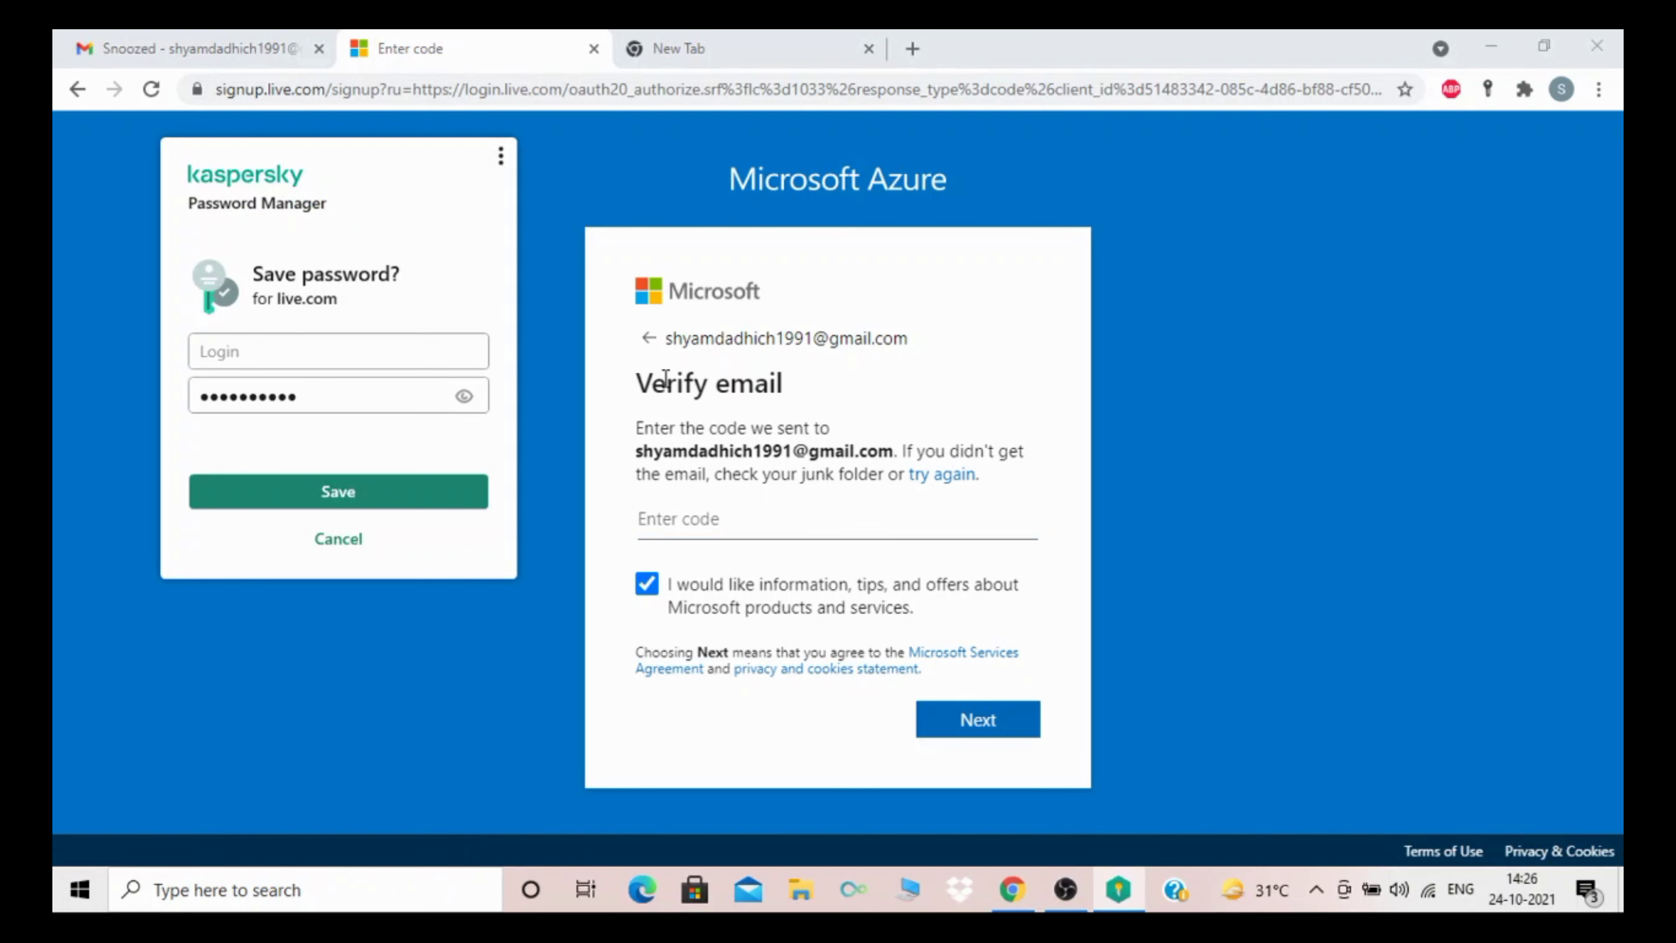
pyautogui.click(340, 538)
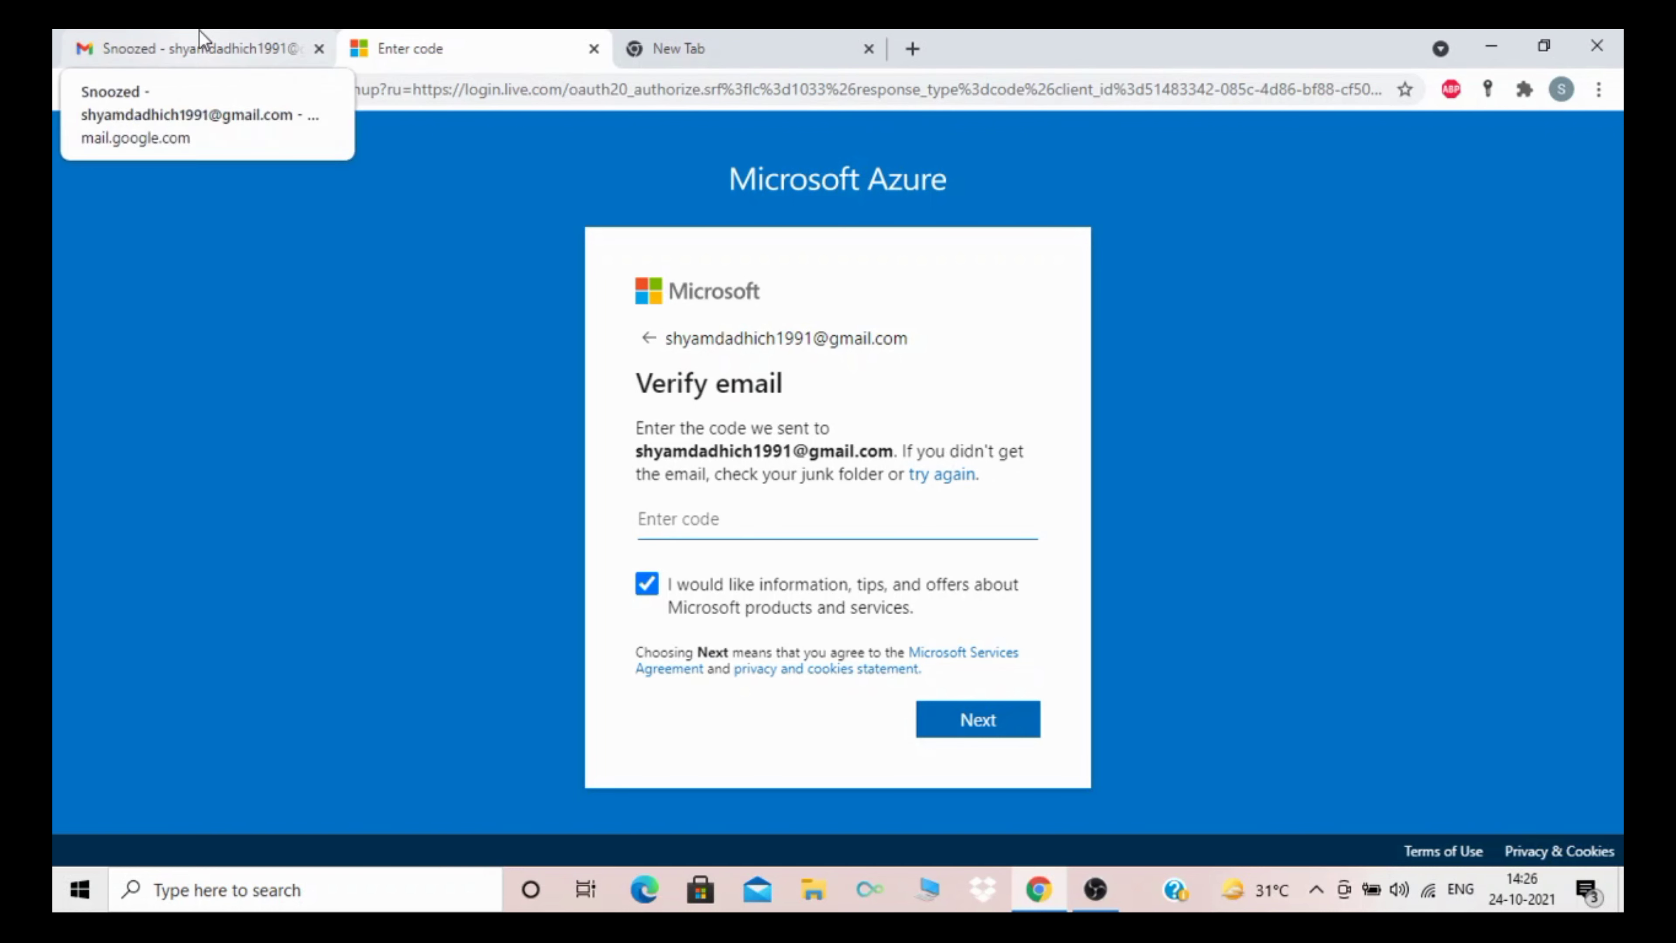
pyautogui.click(198, 48)
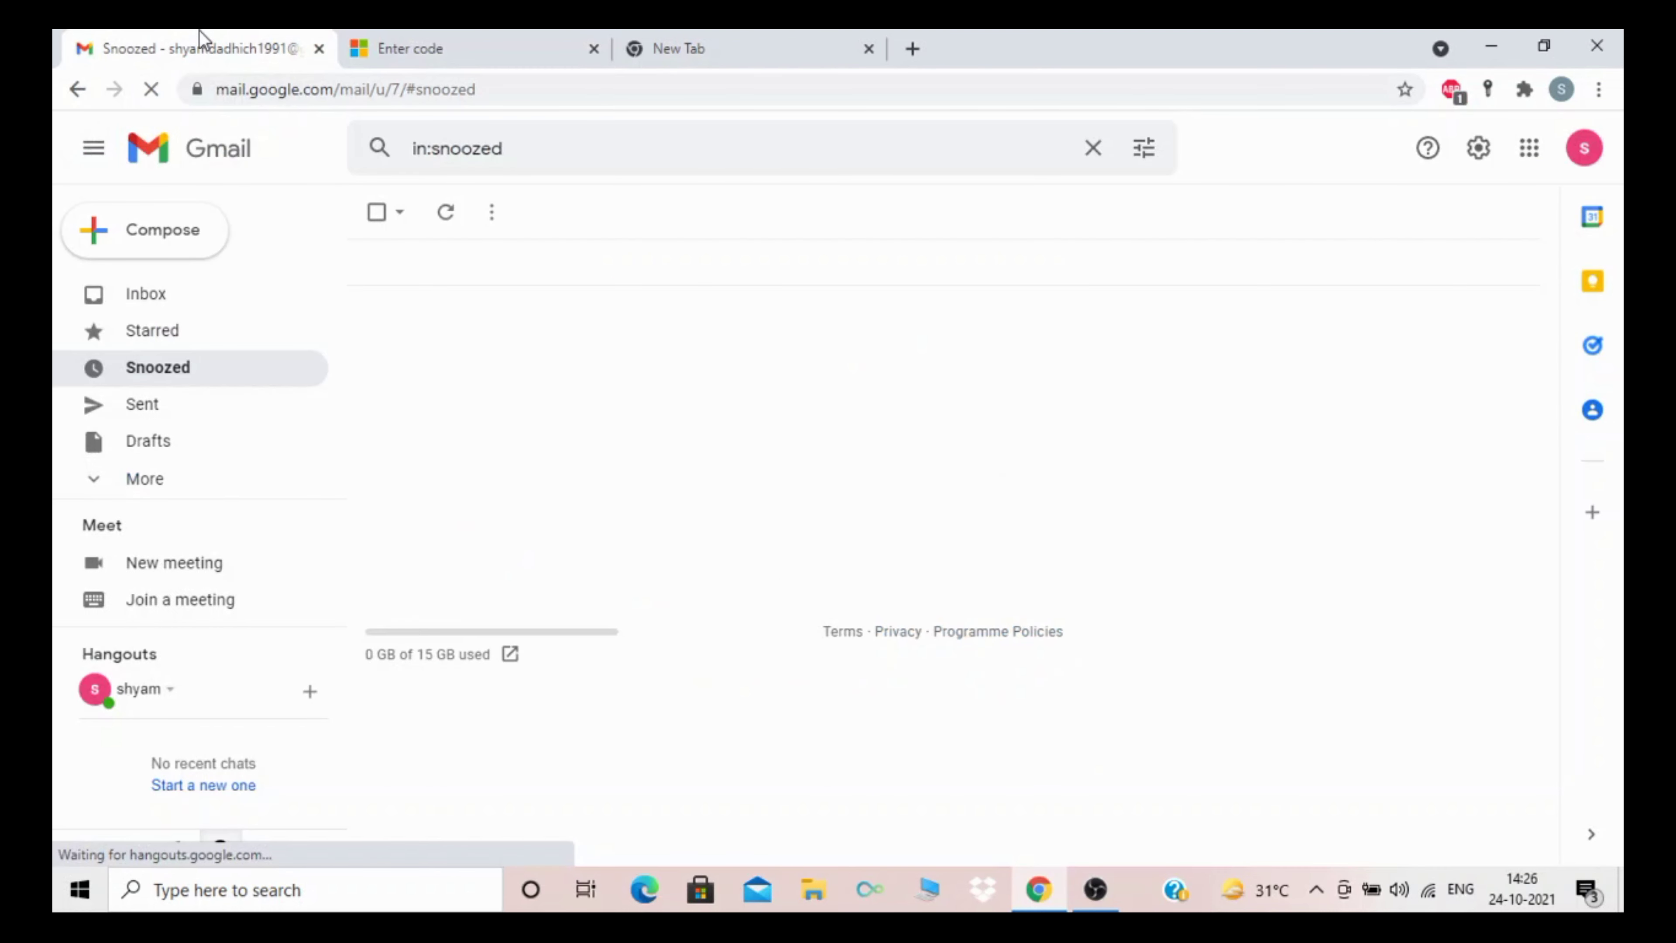
# Step: Open Microsoft's 'Verify your email address' message in the Gmail inbox to read the security code
pyautogui.click(142, 305)
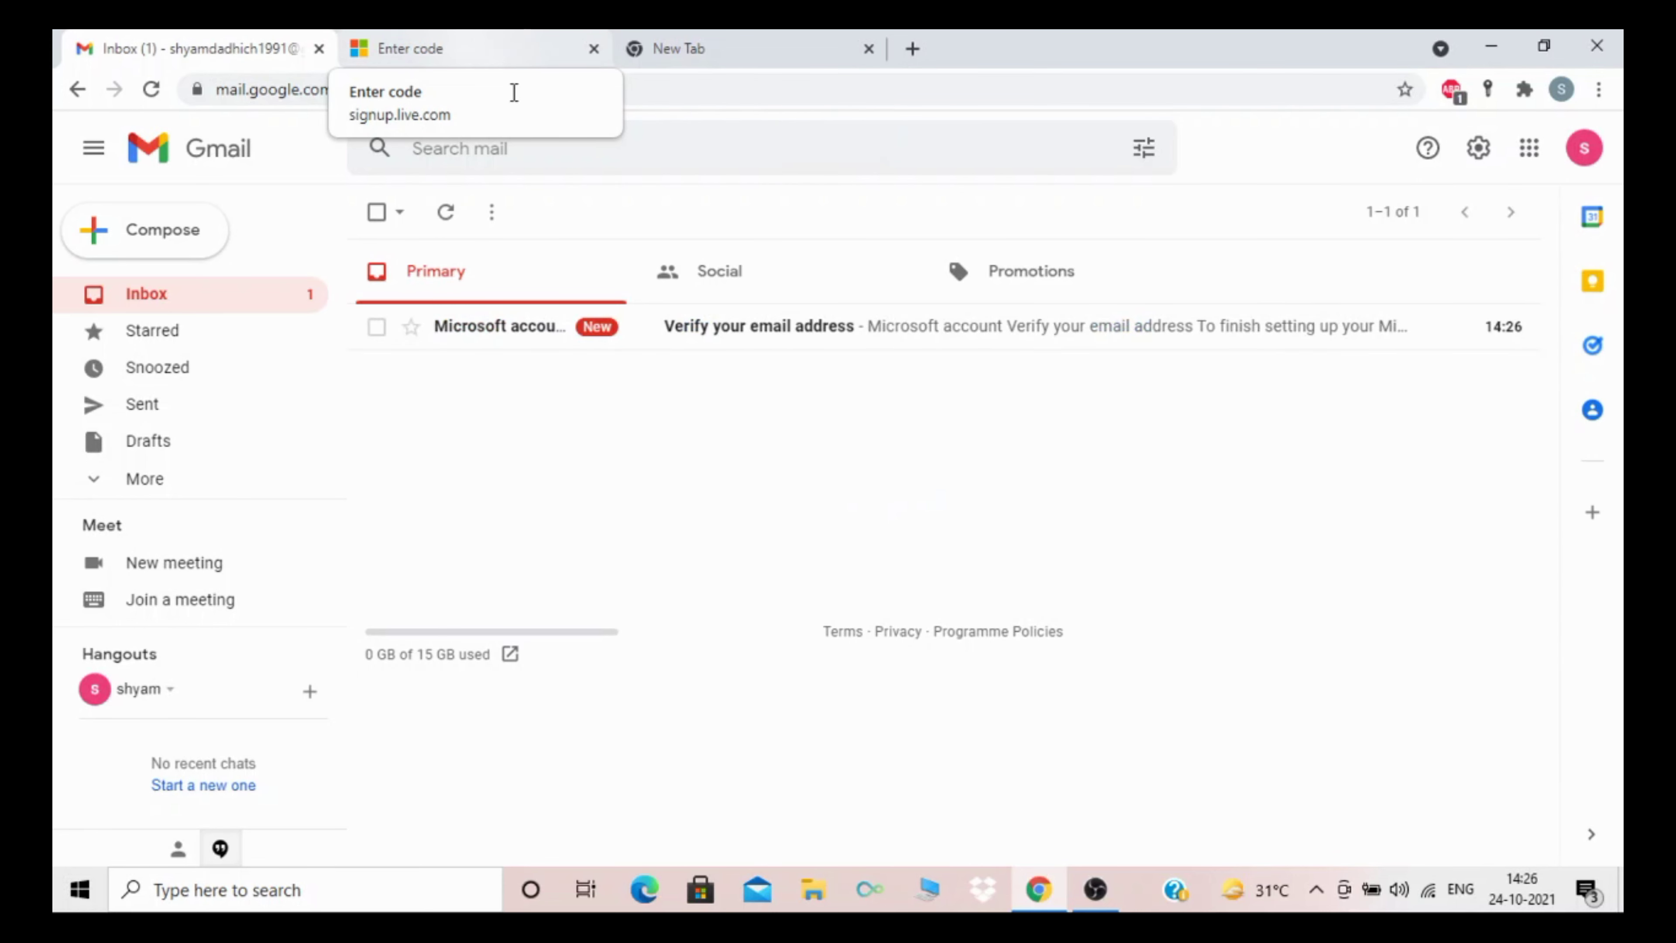
pyautogui.click(681, 343)
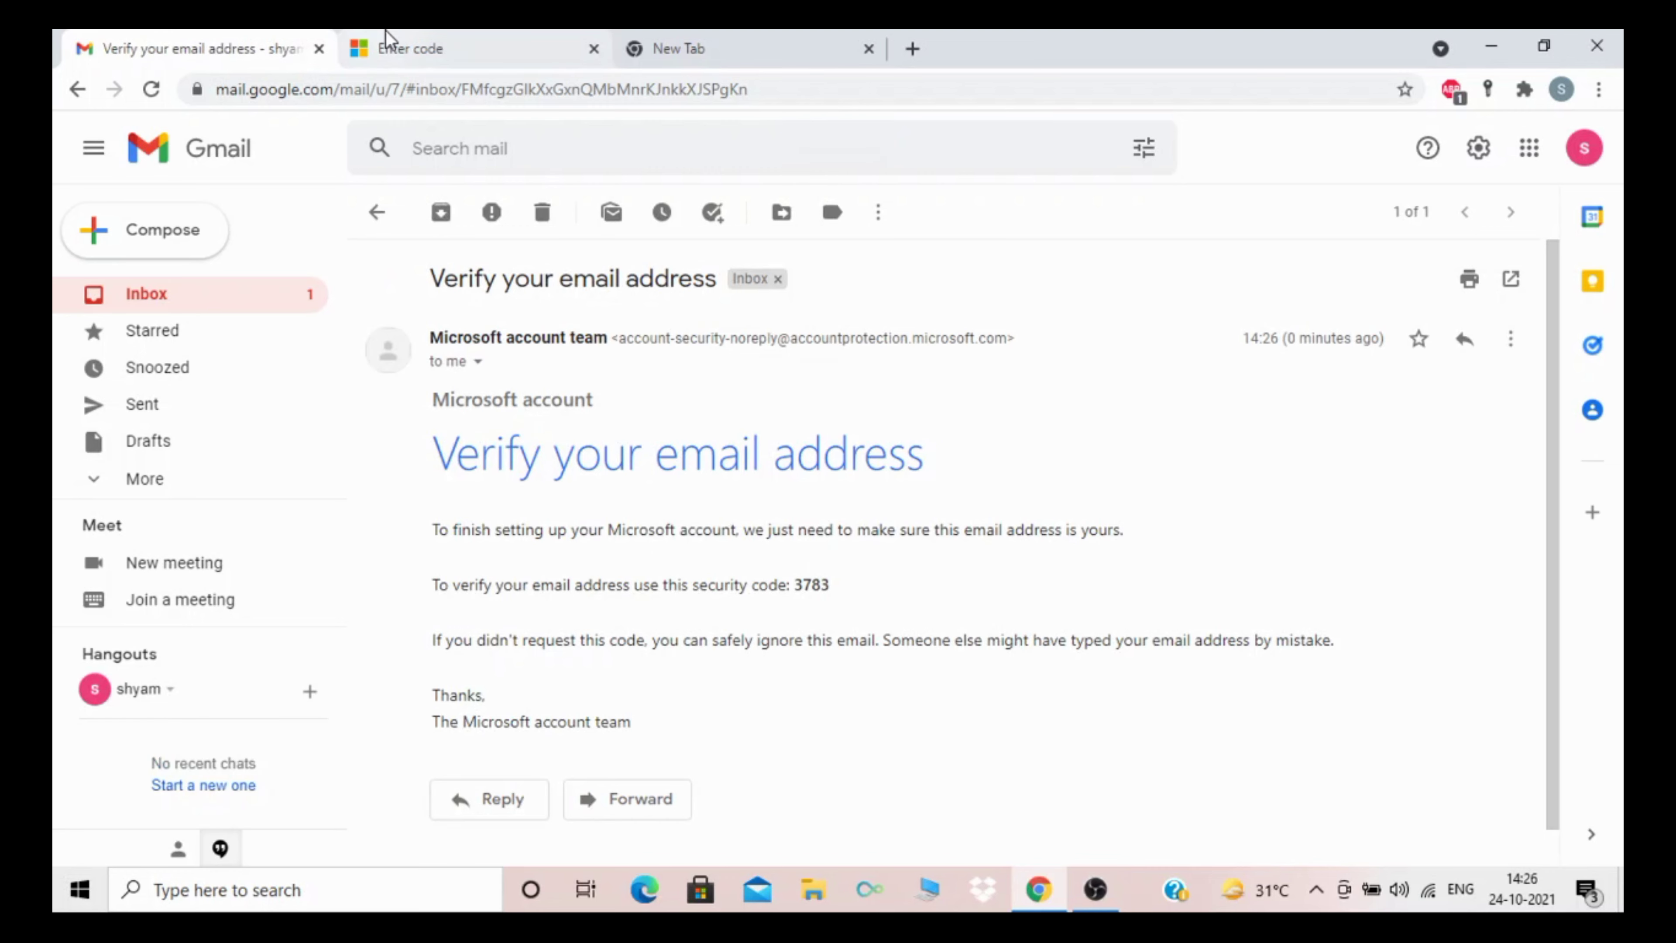
pyautogui.click(395, 41)
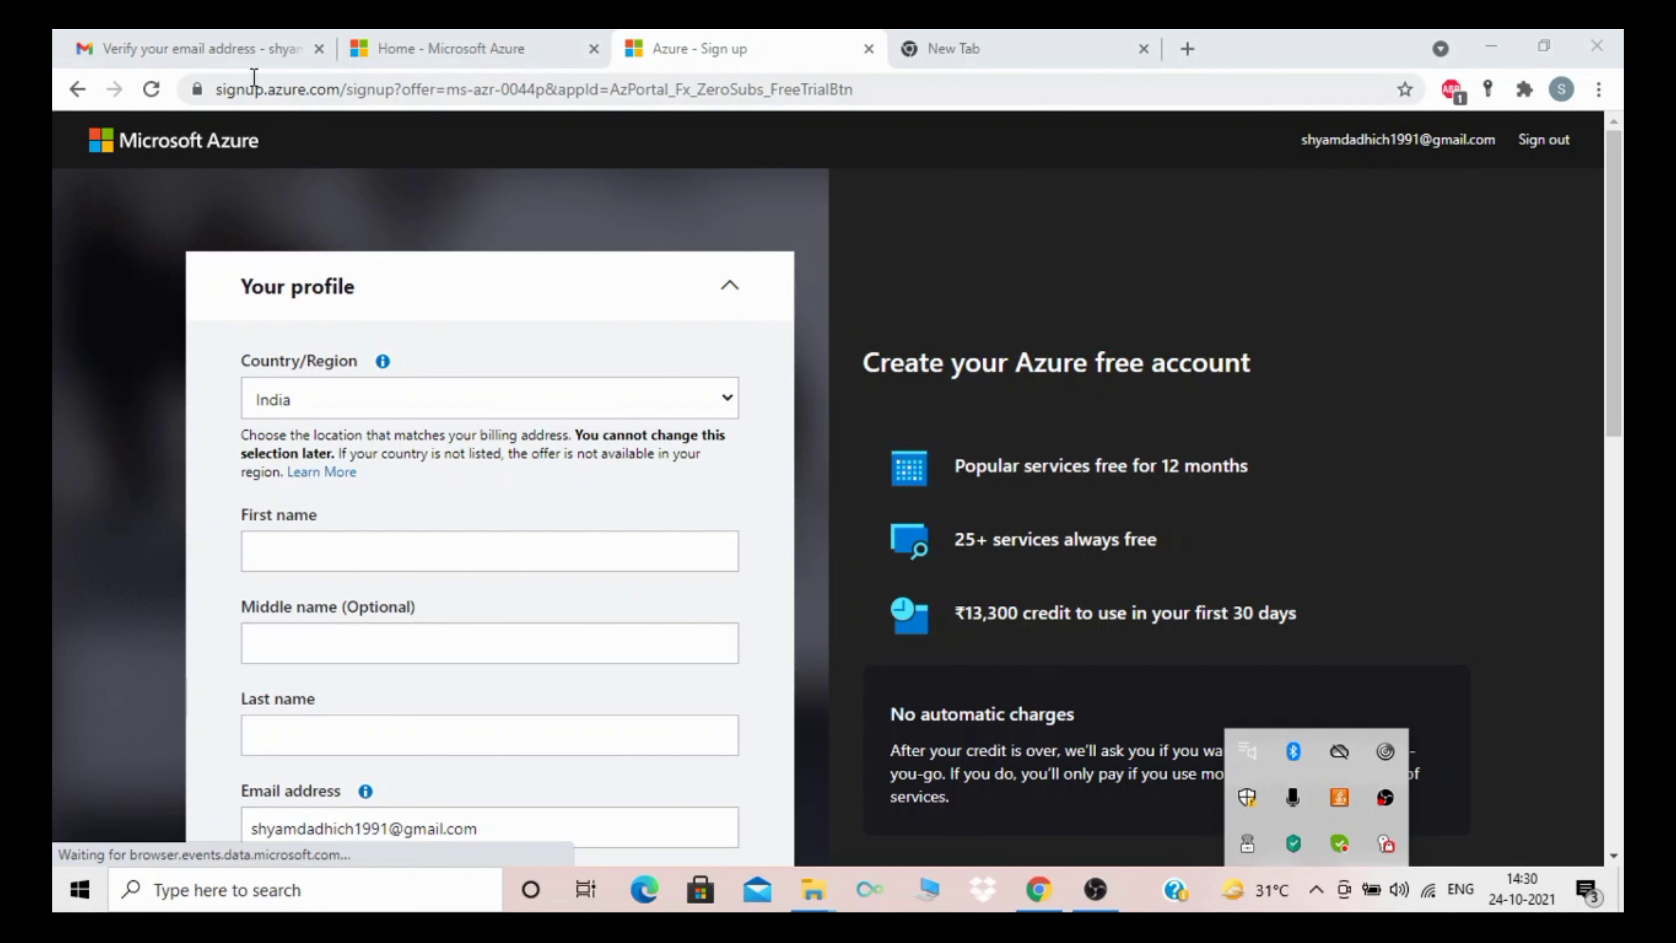
# Step: Show the Azure portal's 'Welcome to Azure!' home page and scroll through its options
pyautogui.click(436, 52)
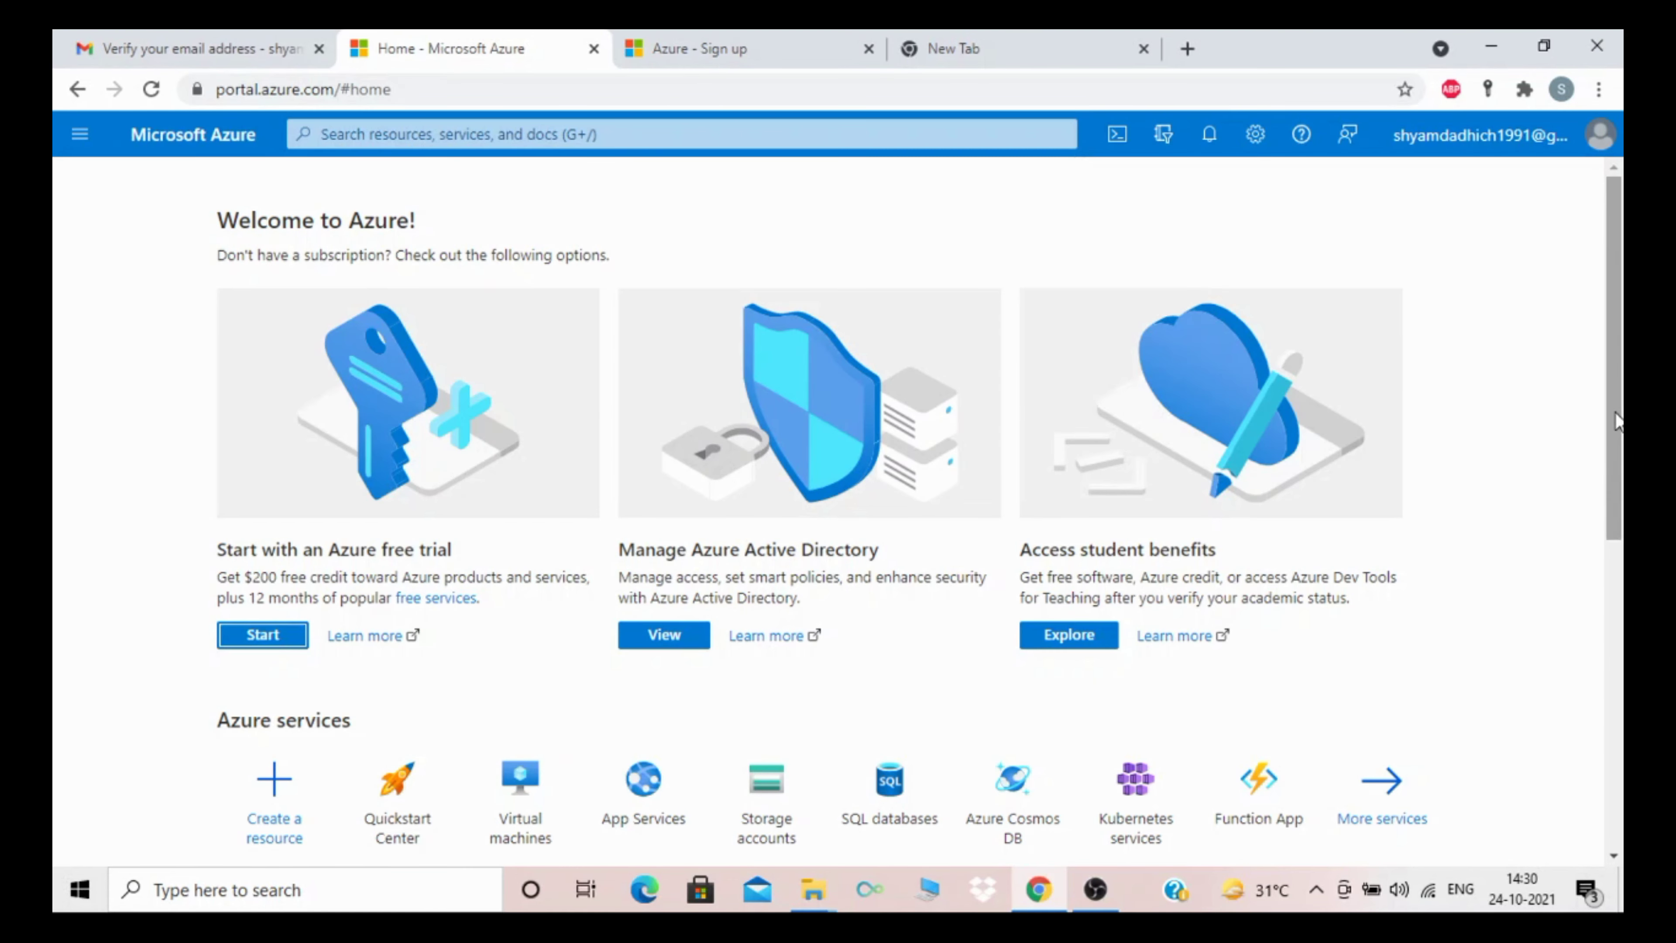
pyautogui.moveTo(1620, 421); pyautogui.dragTo(1614, 382)
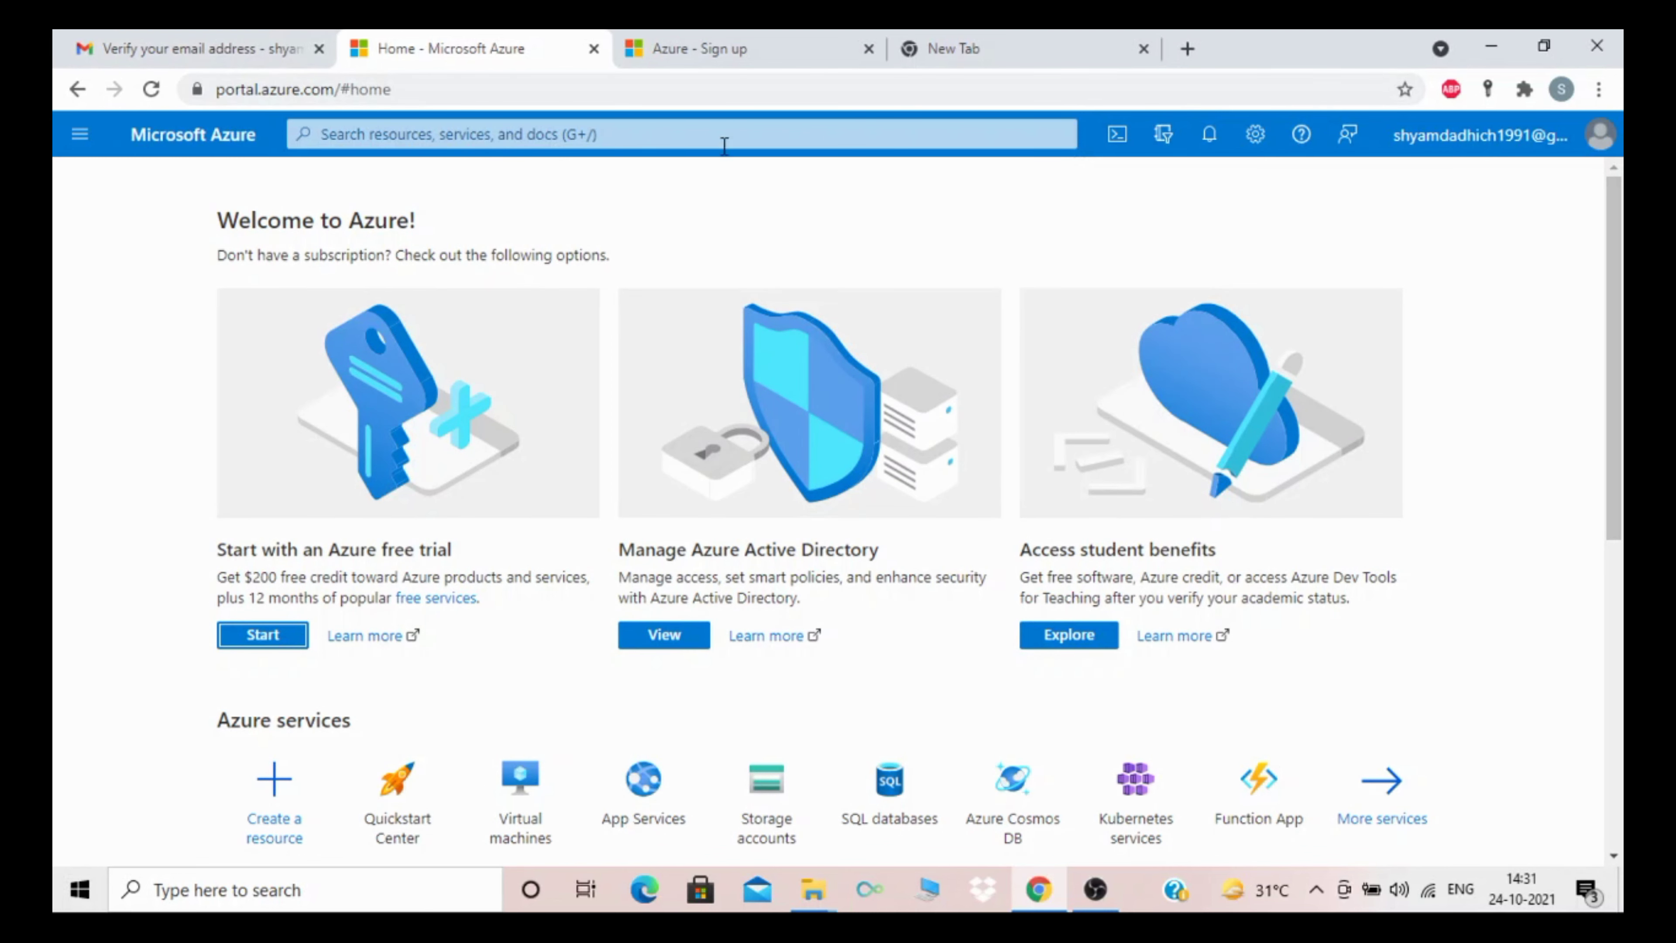
pyautogui.moveTo(1617, 356); pyautogui.dragTo(1619, 347)
pyautogui.click(78, 135)
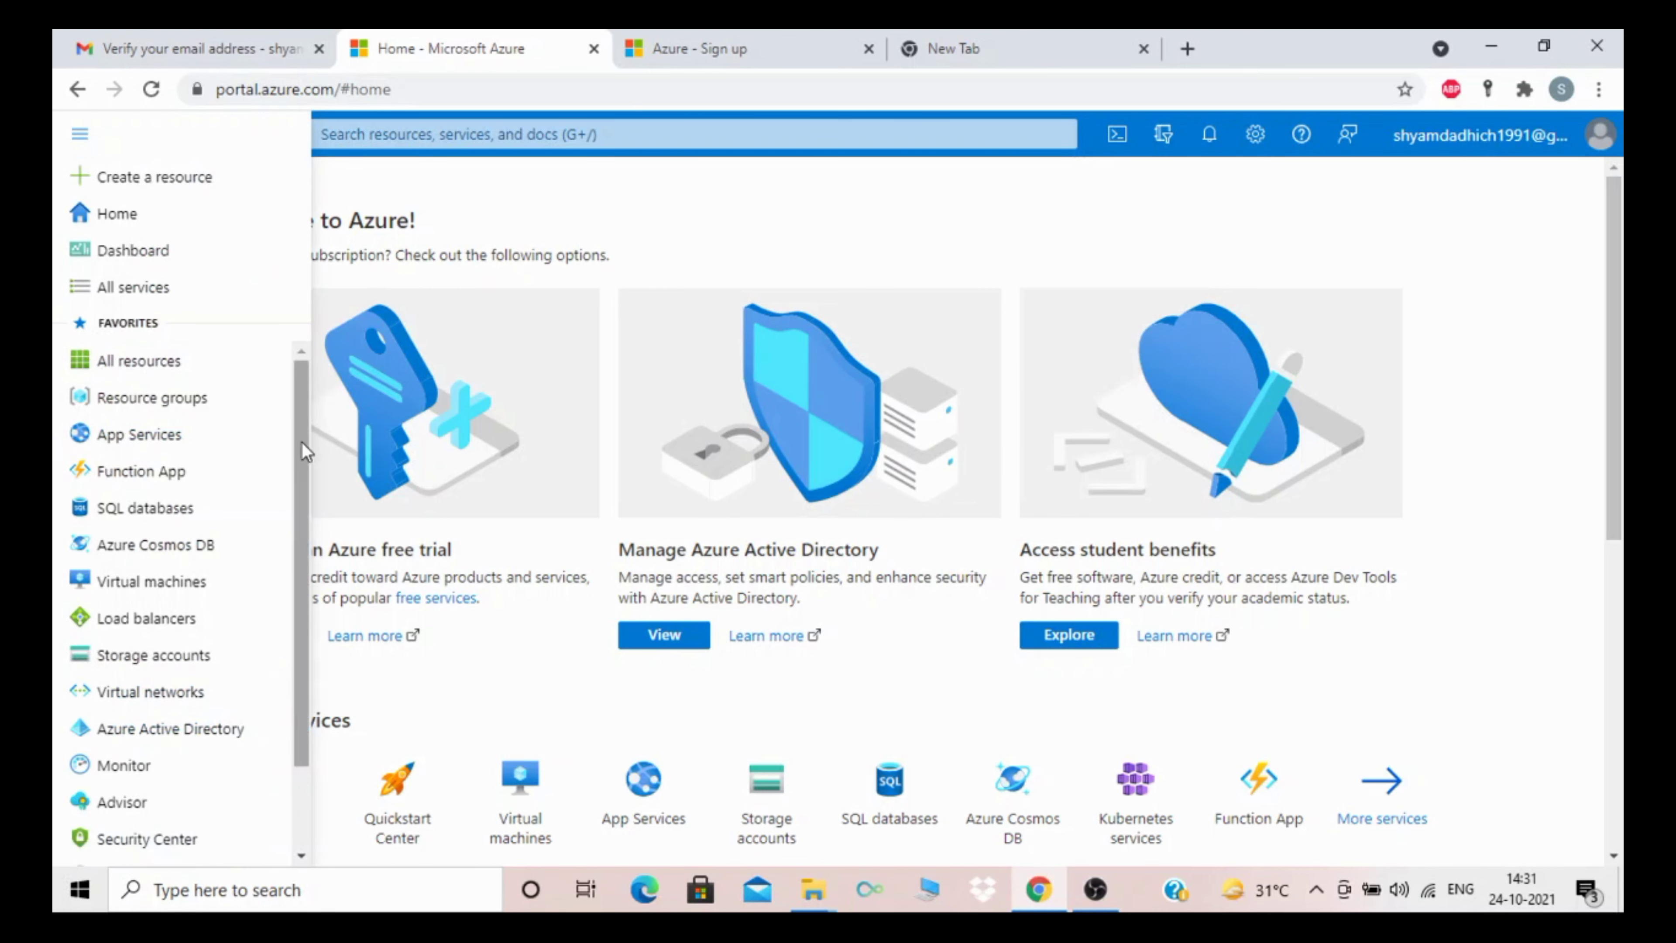
pyautogui.moveTo(298, 445)
pyautogui.mouseDown()
pyautogui.moveTo(297, 557)
pyautogui.moveTo(303, 441)
pyautogui.mouseUp()
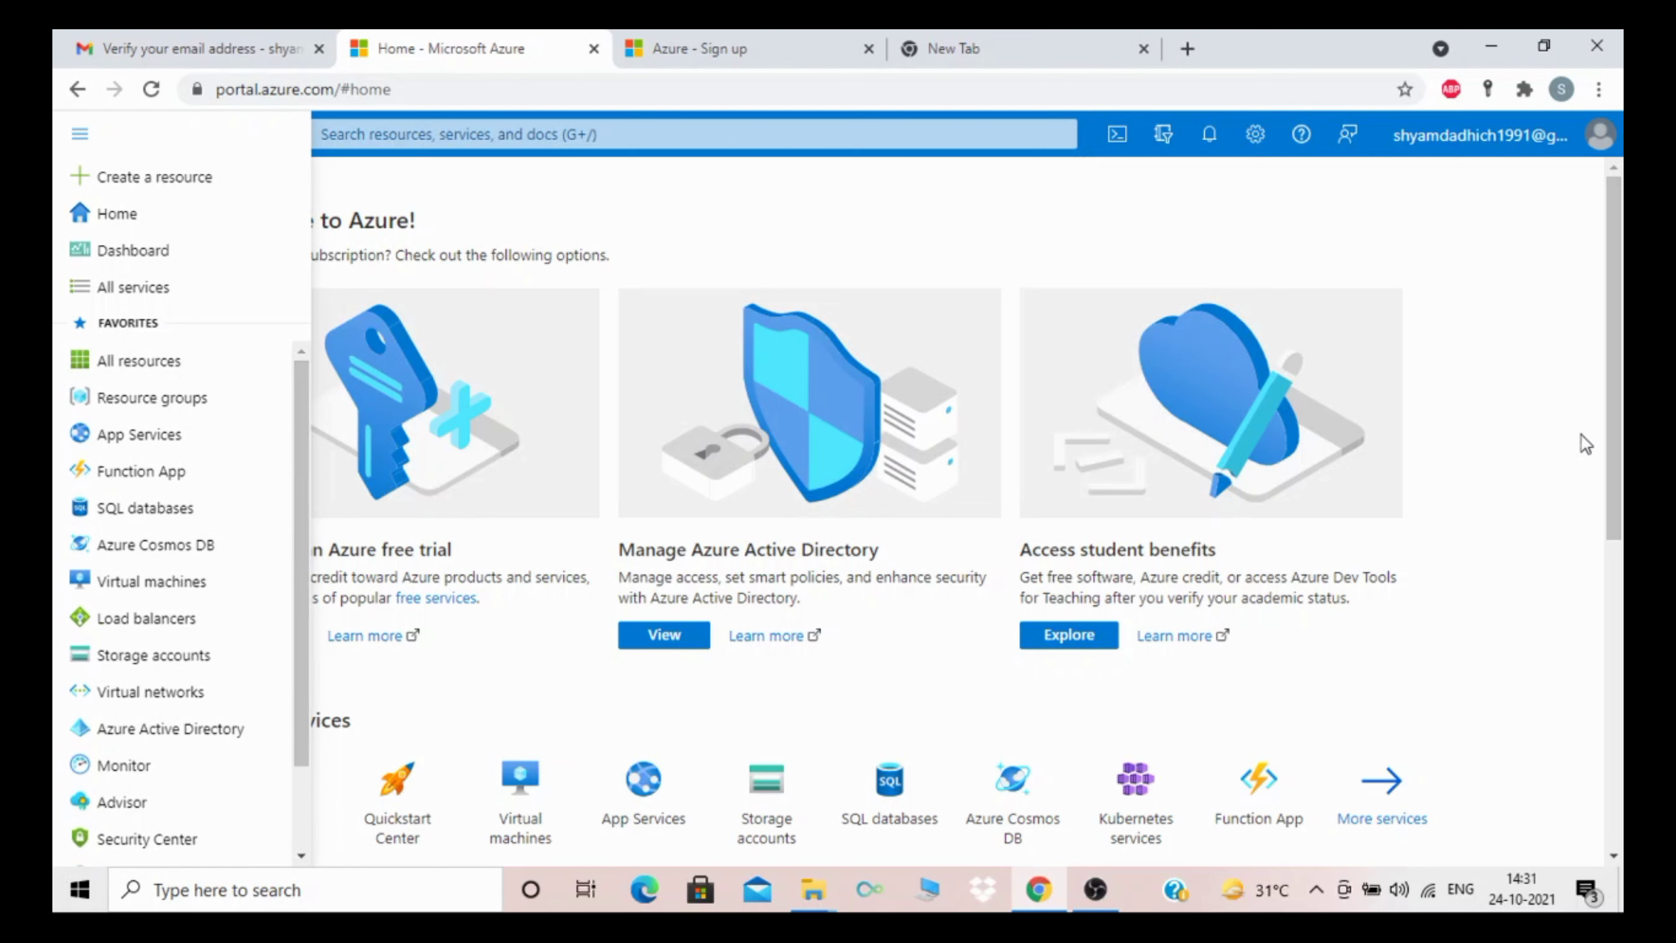
pyautogui.click(1497, 430)
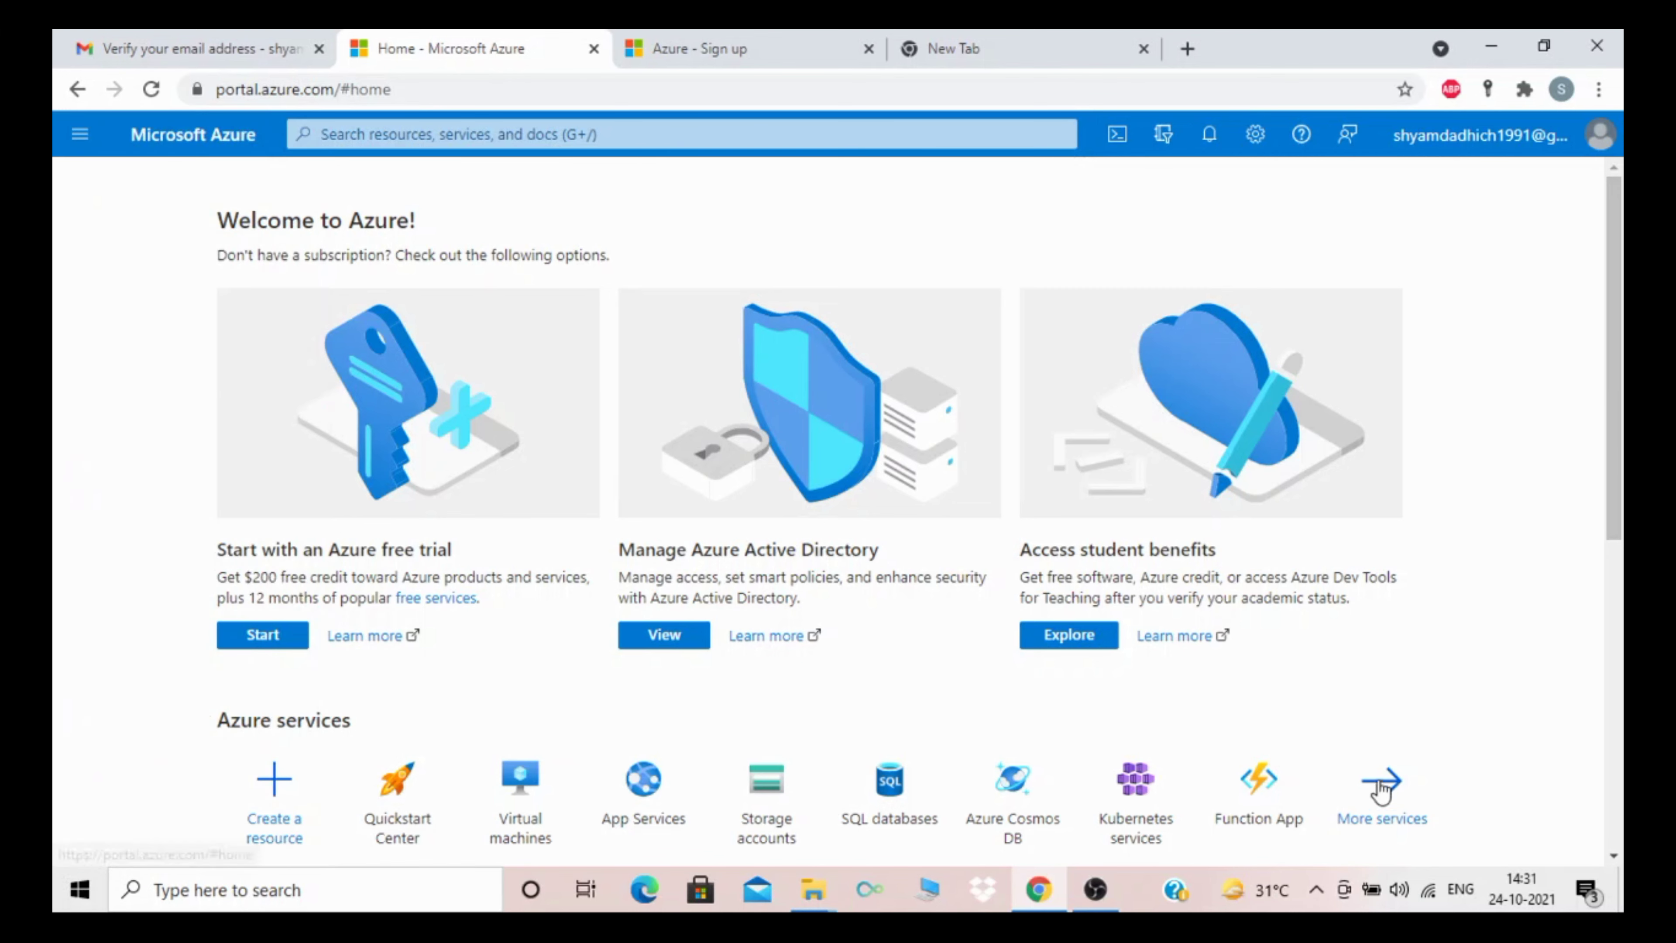
pyautogui.moveTo(1253, 815)
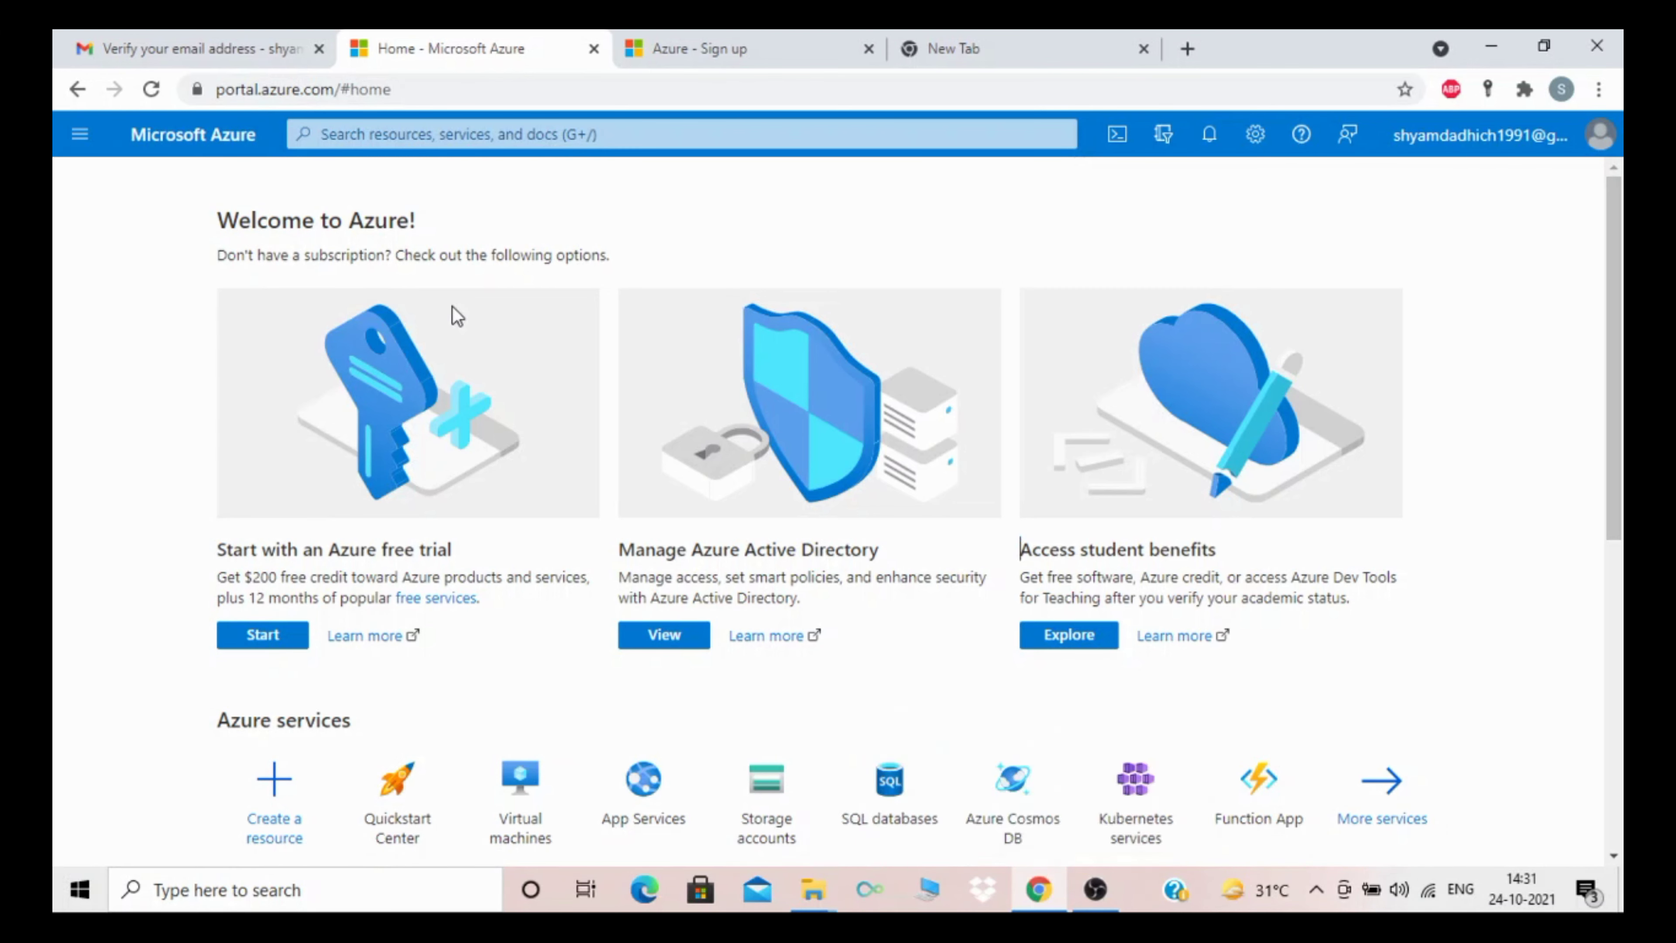
pyautogui.click(79, 134)
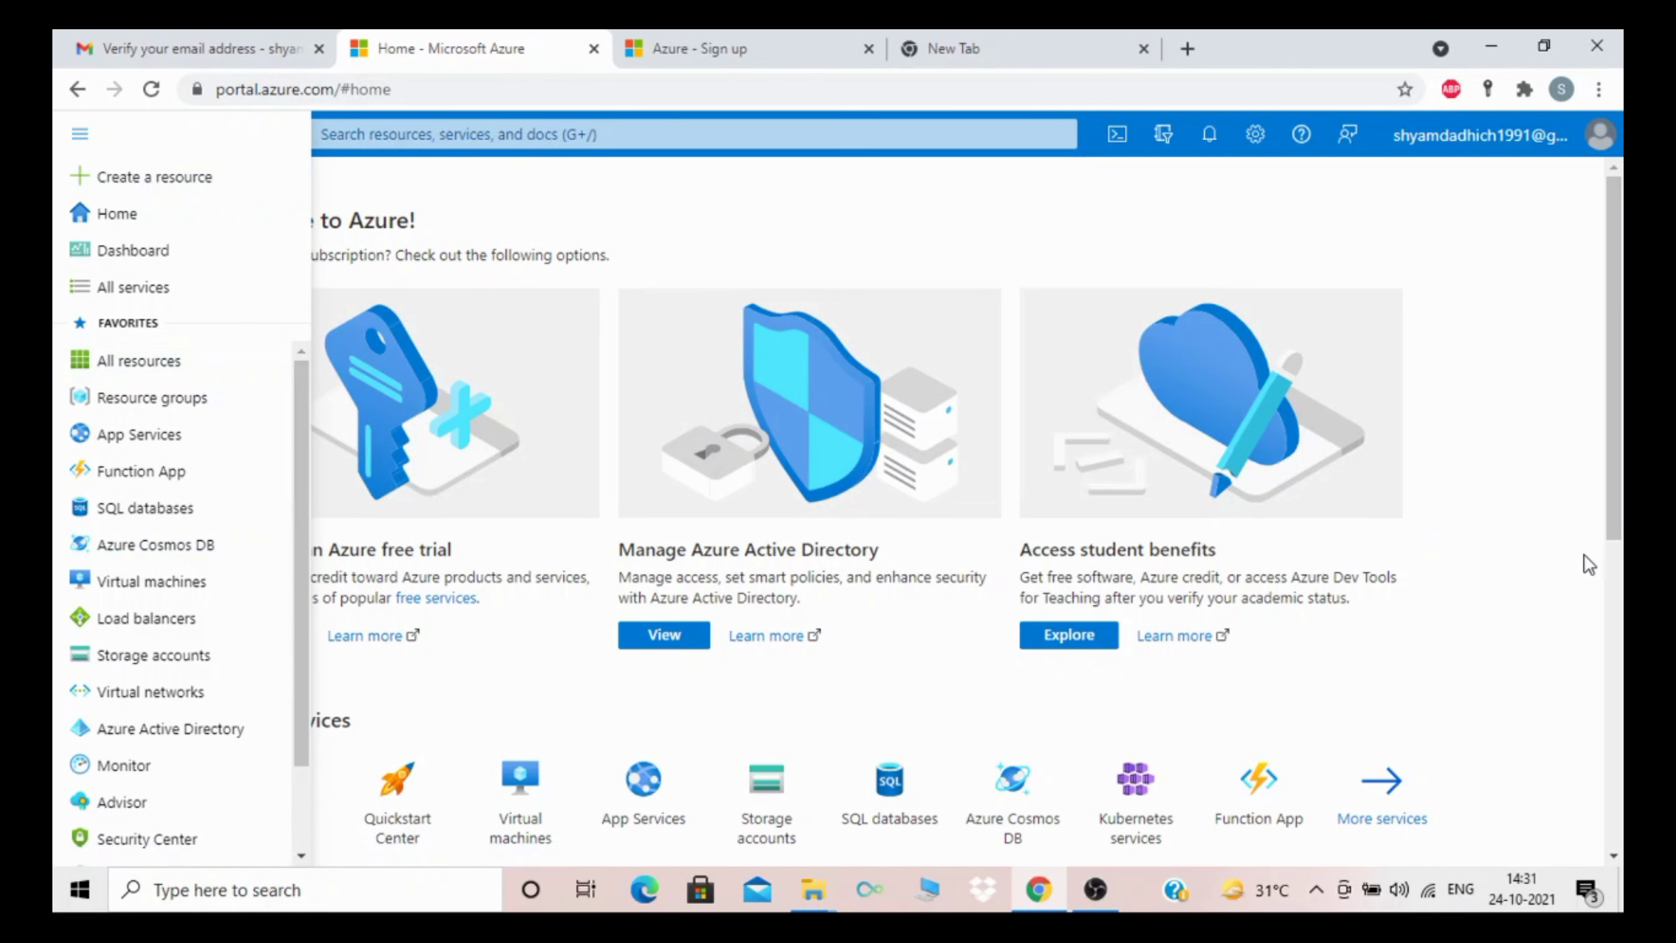
pyautogui.click(1533, 483)
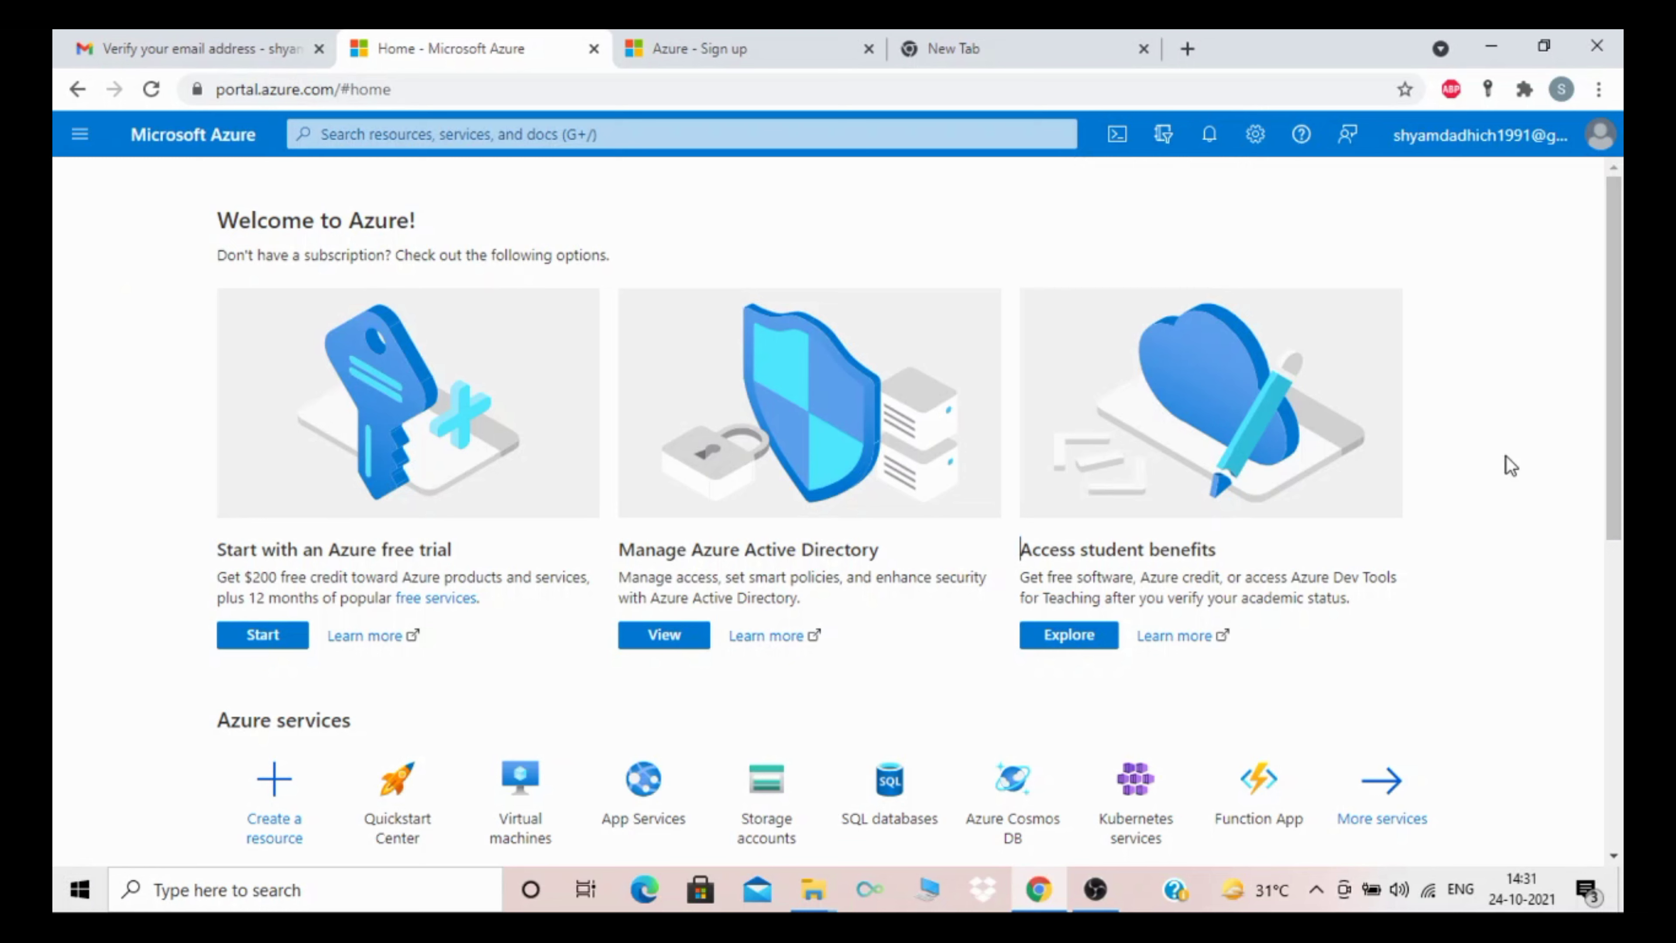
pyautogui.scroll(-2, 1618, 485)
pyautogui.scroll(-1, 1620, 487)
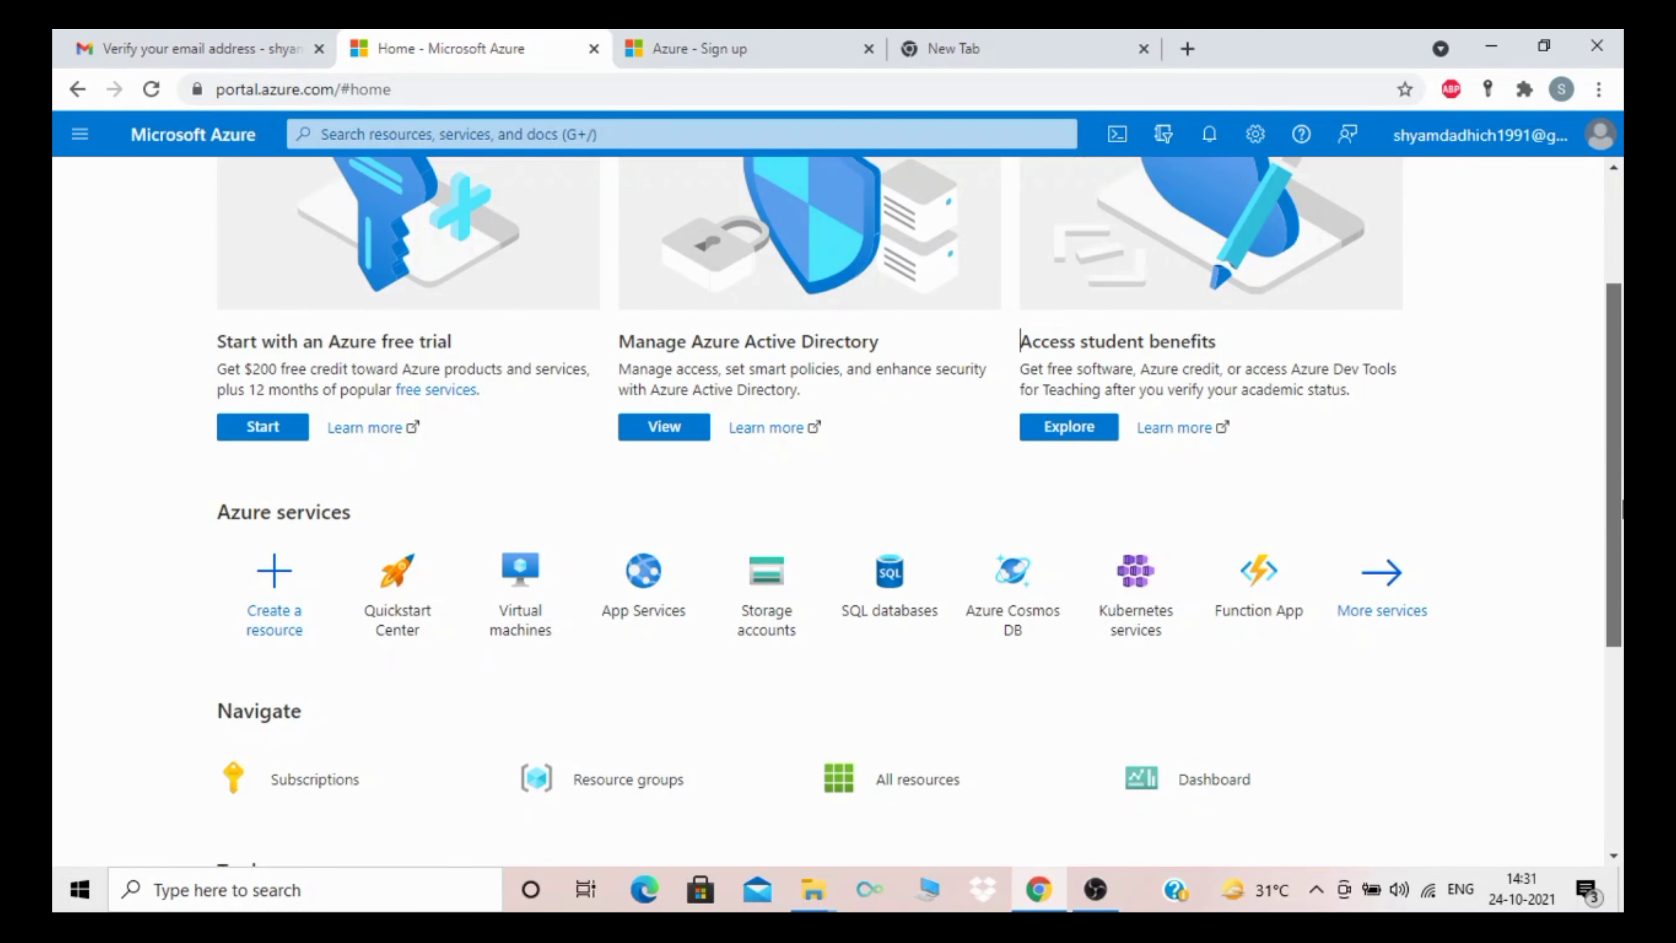
pyautogui.scroll(3, 1620, 509)
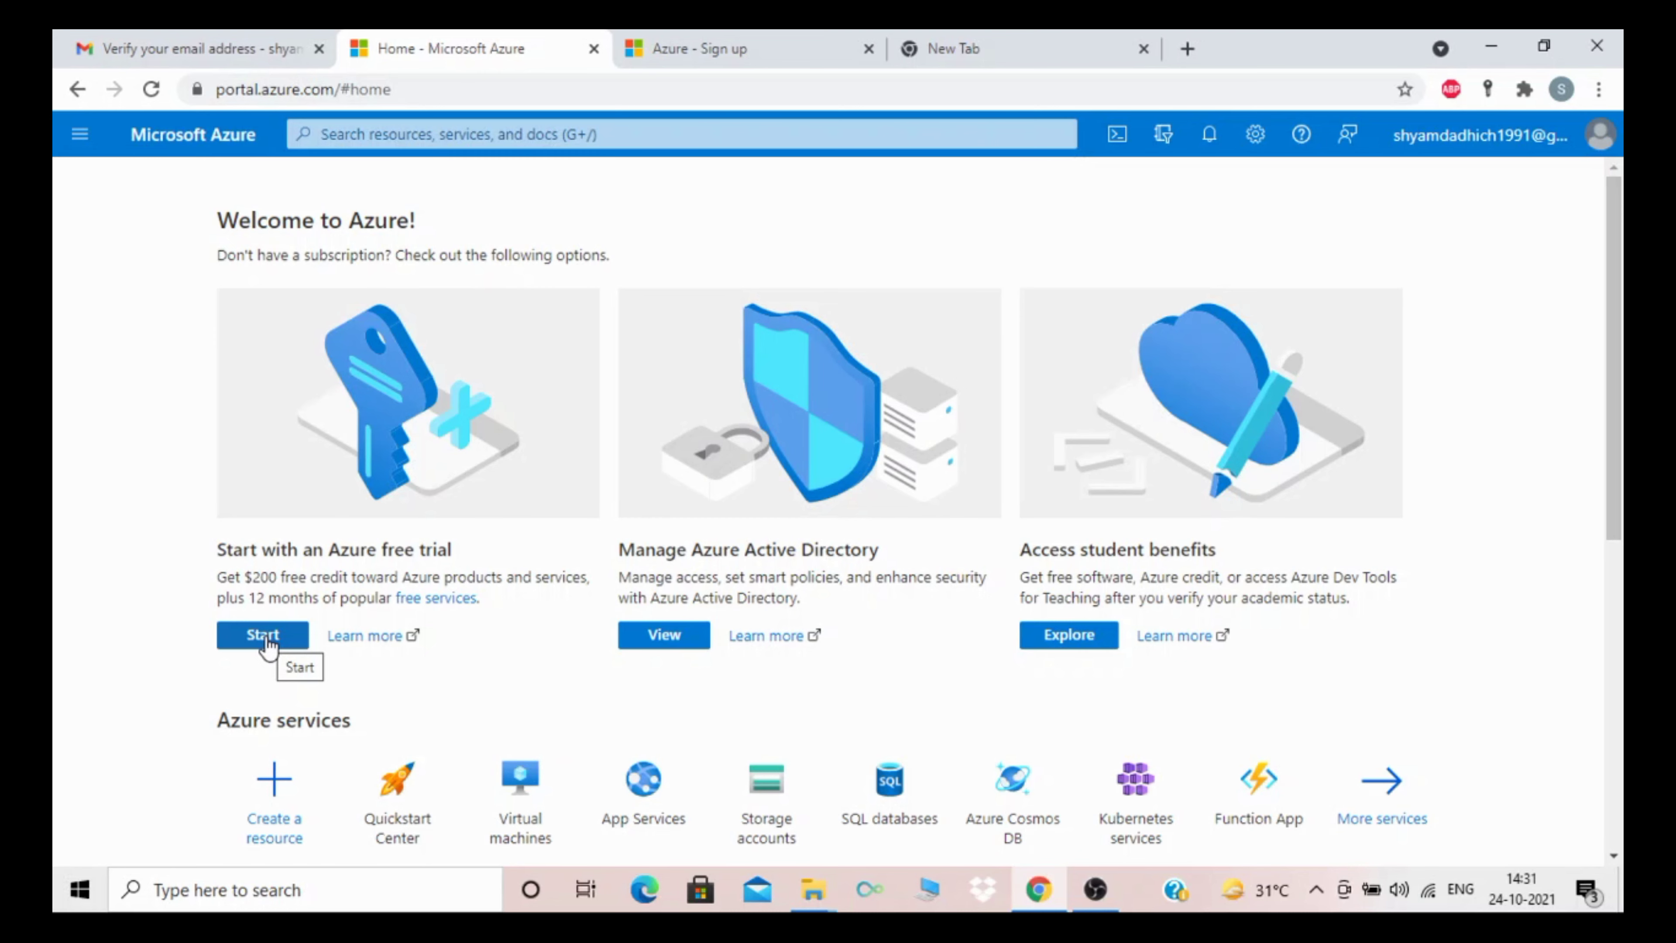
pyautogui.click(715, 46)
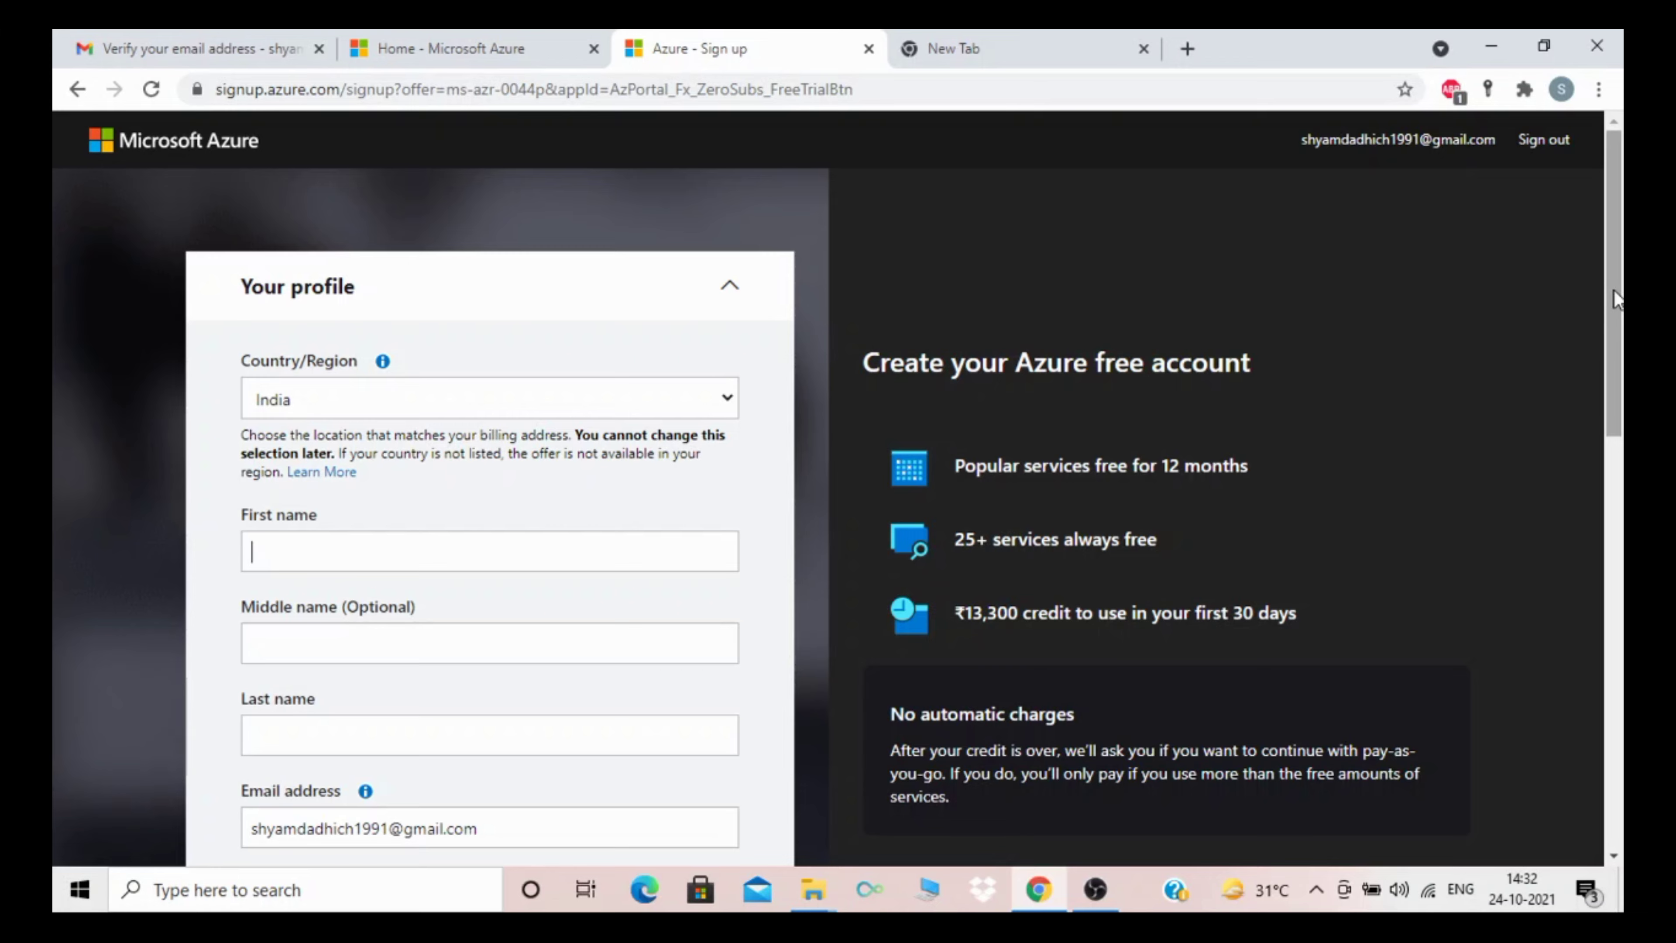
pyautogui.scroll(-4, 692, 418)
pyautogui.scroll(4, 696, 448)
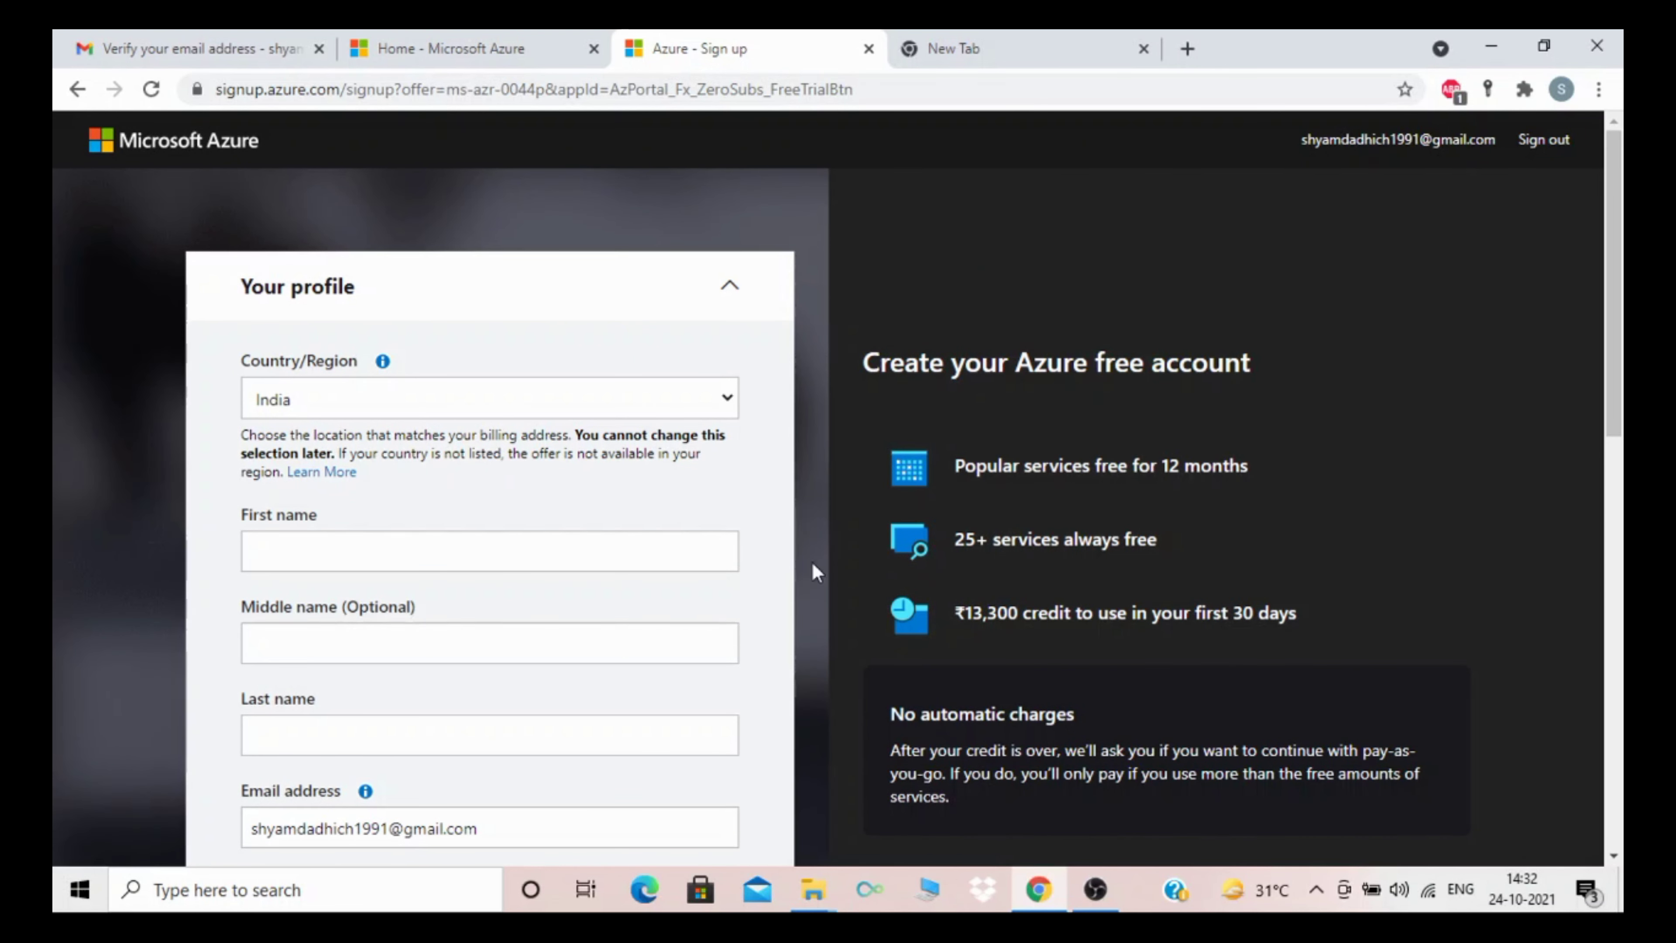
pyautogui.moveTo(1609, 326); pyautogui.dragTo(1613, 431)
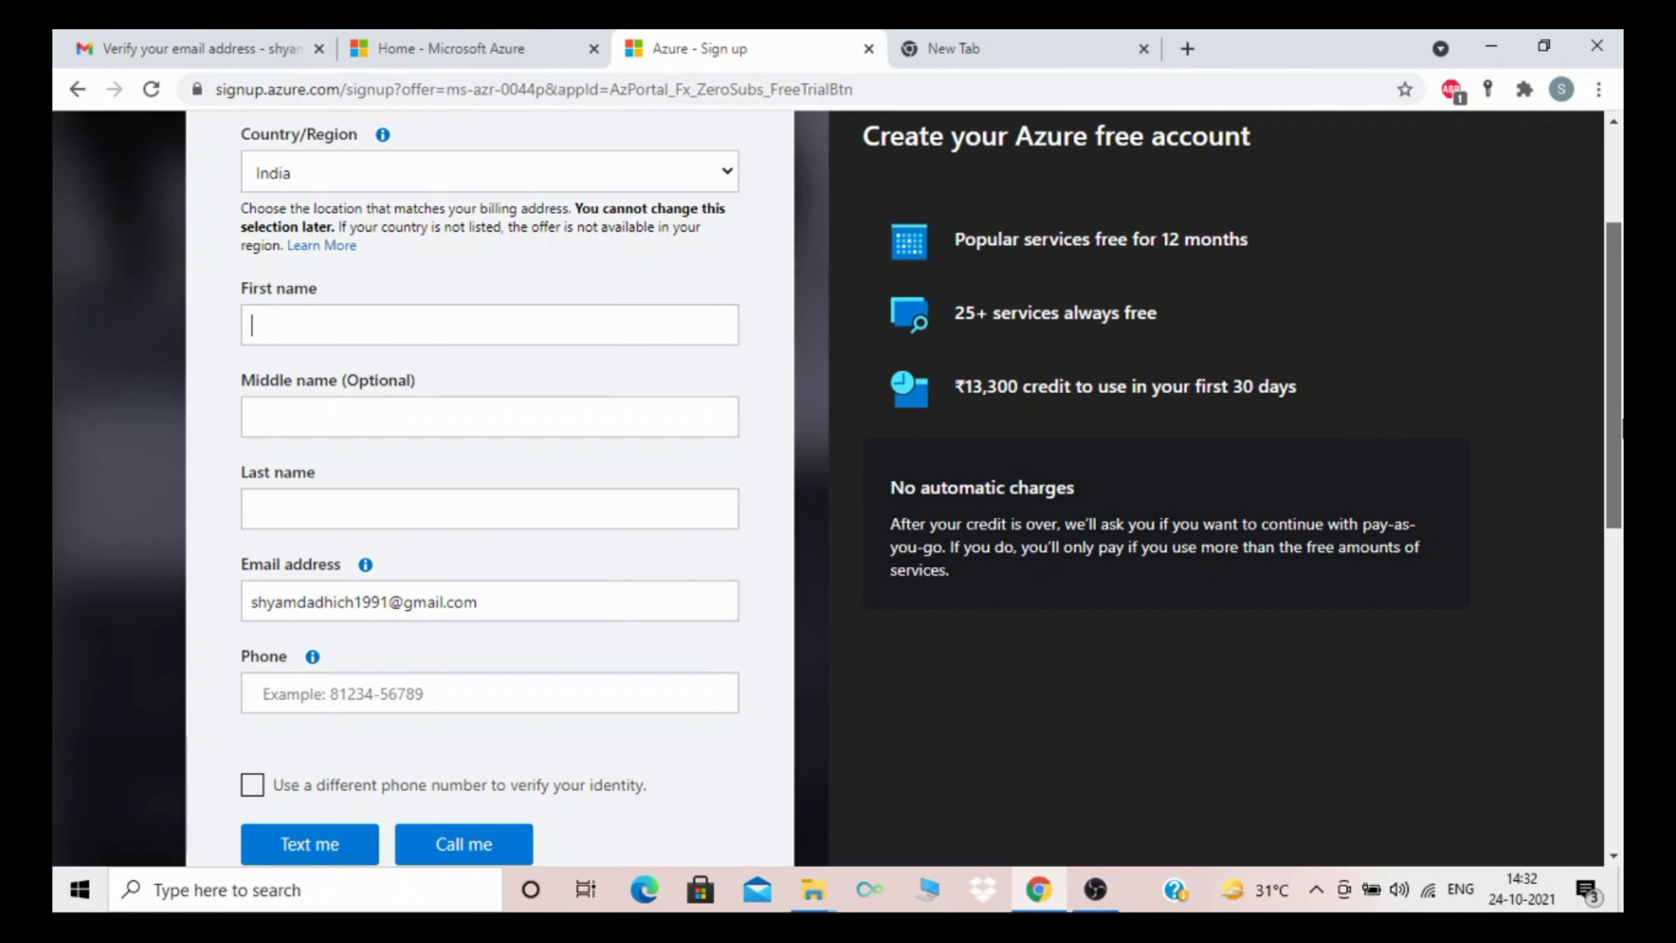
pyautogui.moveTo(1622, 423); pyautogui.dragTo(1622, 558)
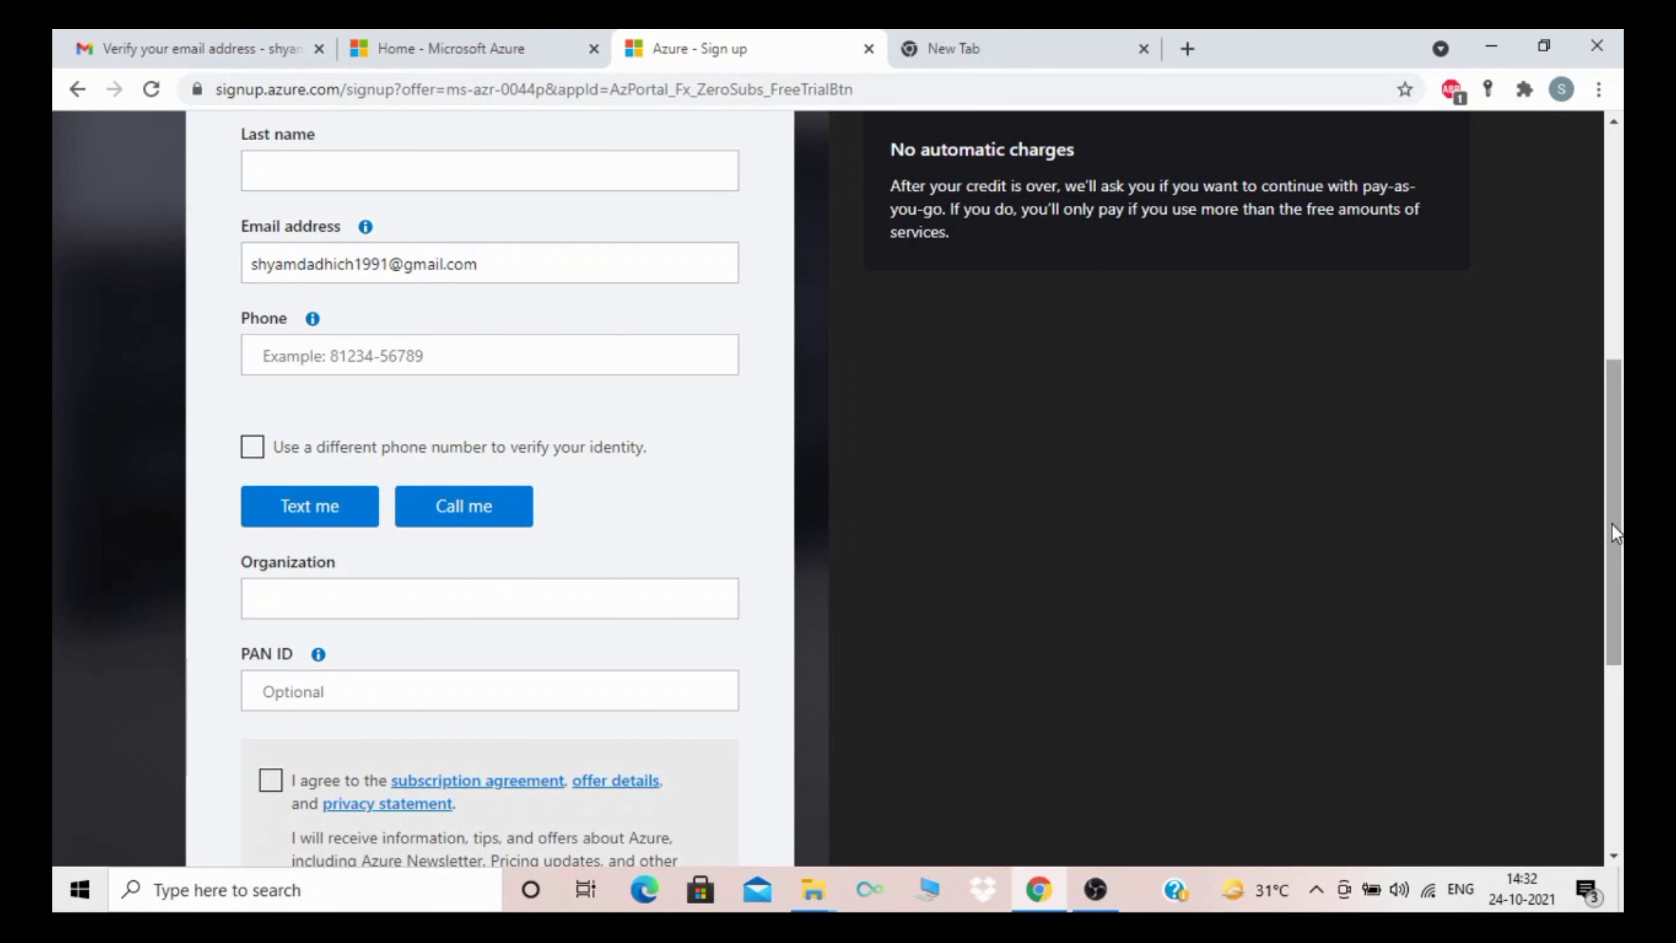
pyautogui.moveTo(1612, 524); pyautogui.dragTo(1590, 389)
# Step: Fill the first, middle and last name fields from saved browser autofill suggestions
pyautogui.click(338, 328)
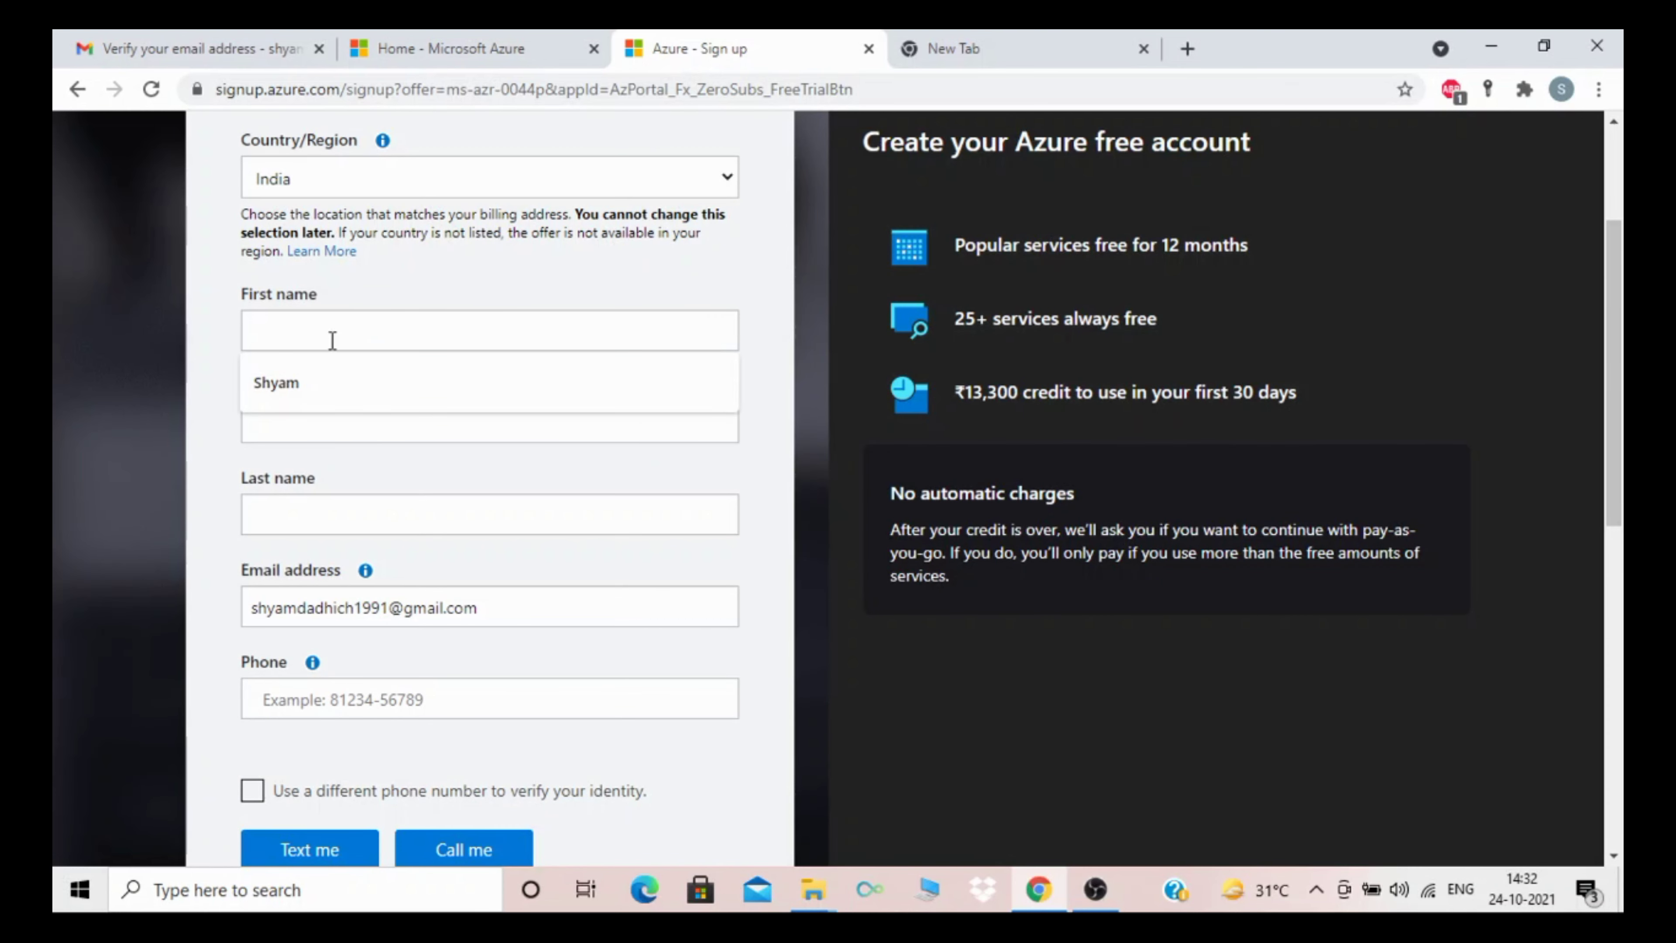
pyautogui.click(302, 382)
pyautogui.click(298, 418)
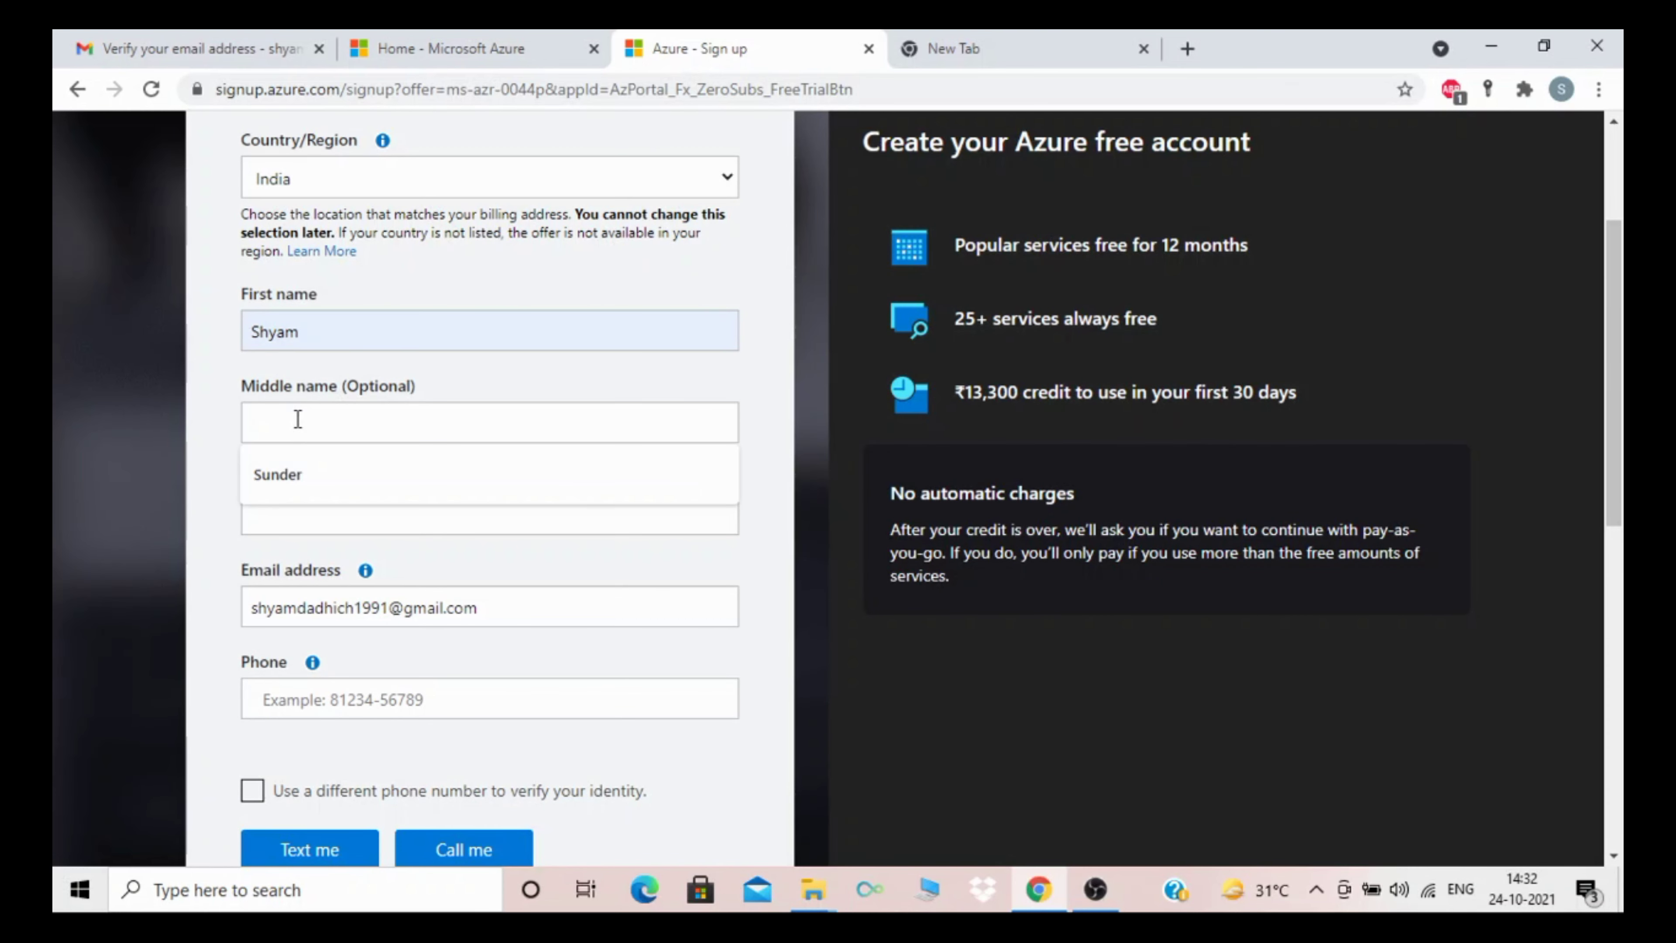
pyautogui.click(271, 475)
pyautogui.click(271, 514)
pyautogui.click(272, 569)
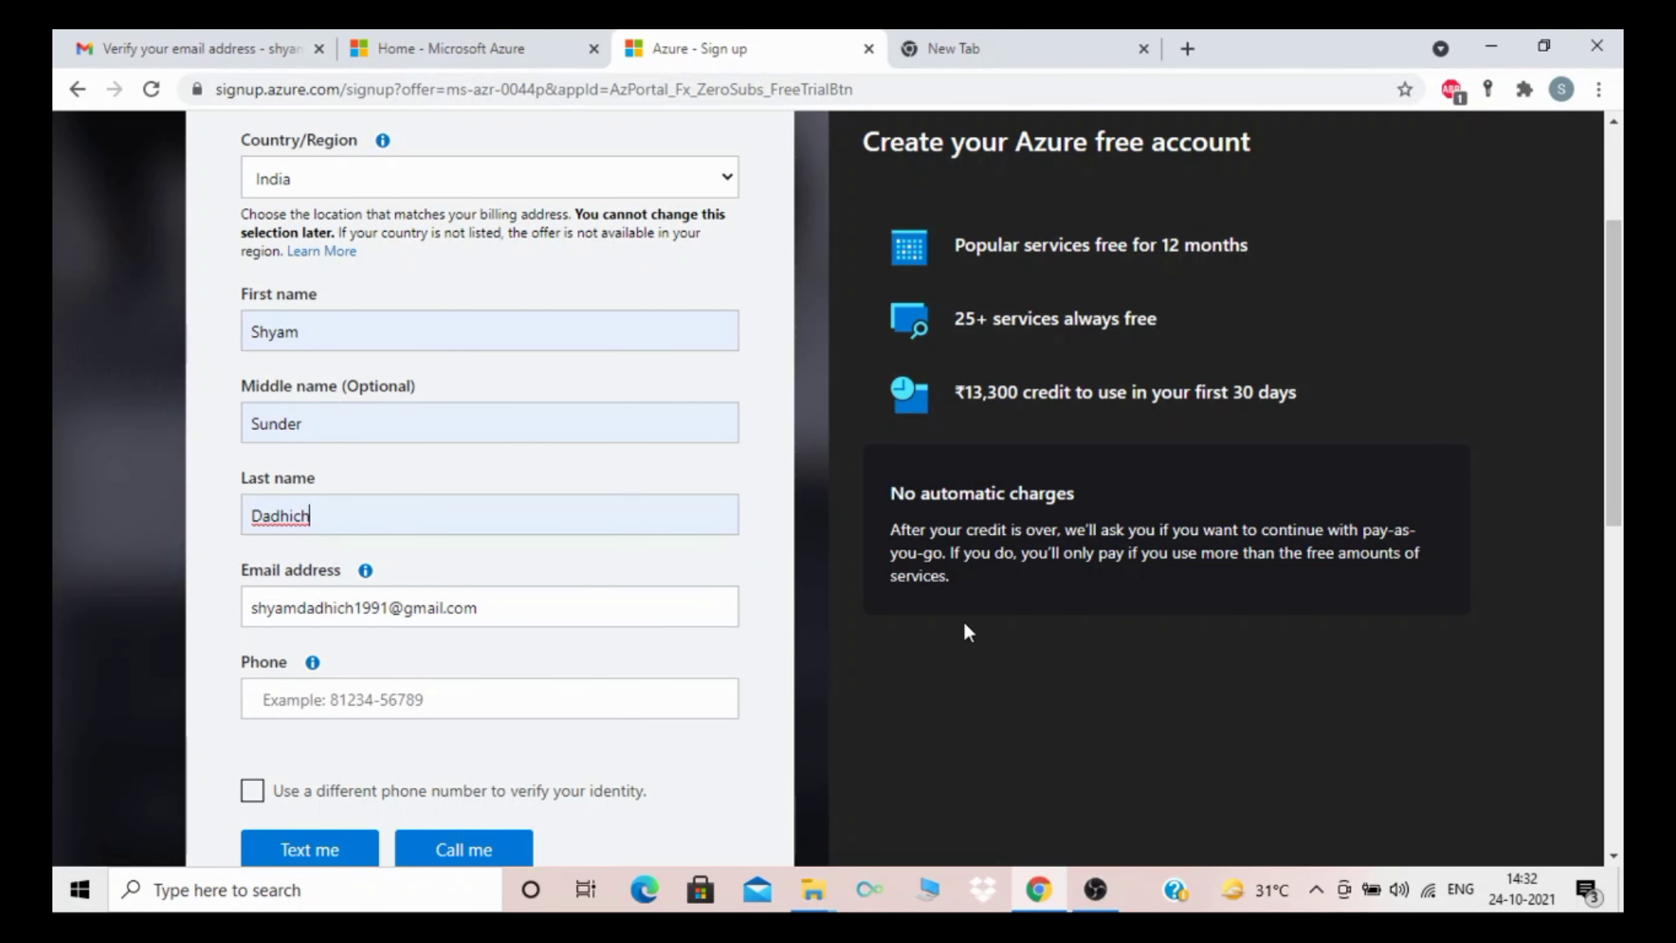
pyautogui.moveTo(1612, 423); pyautogui.dragTo(1622, 502)
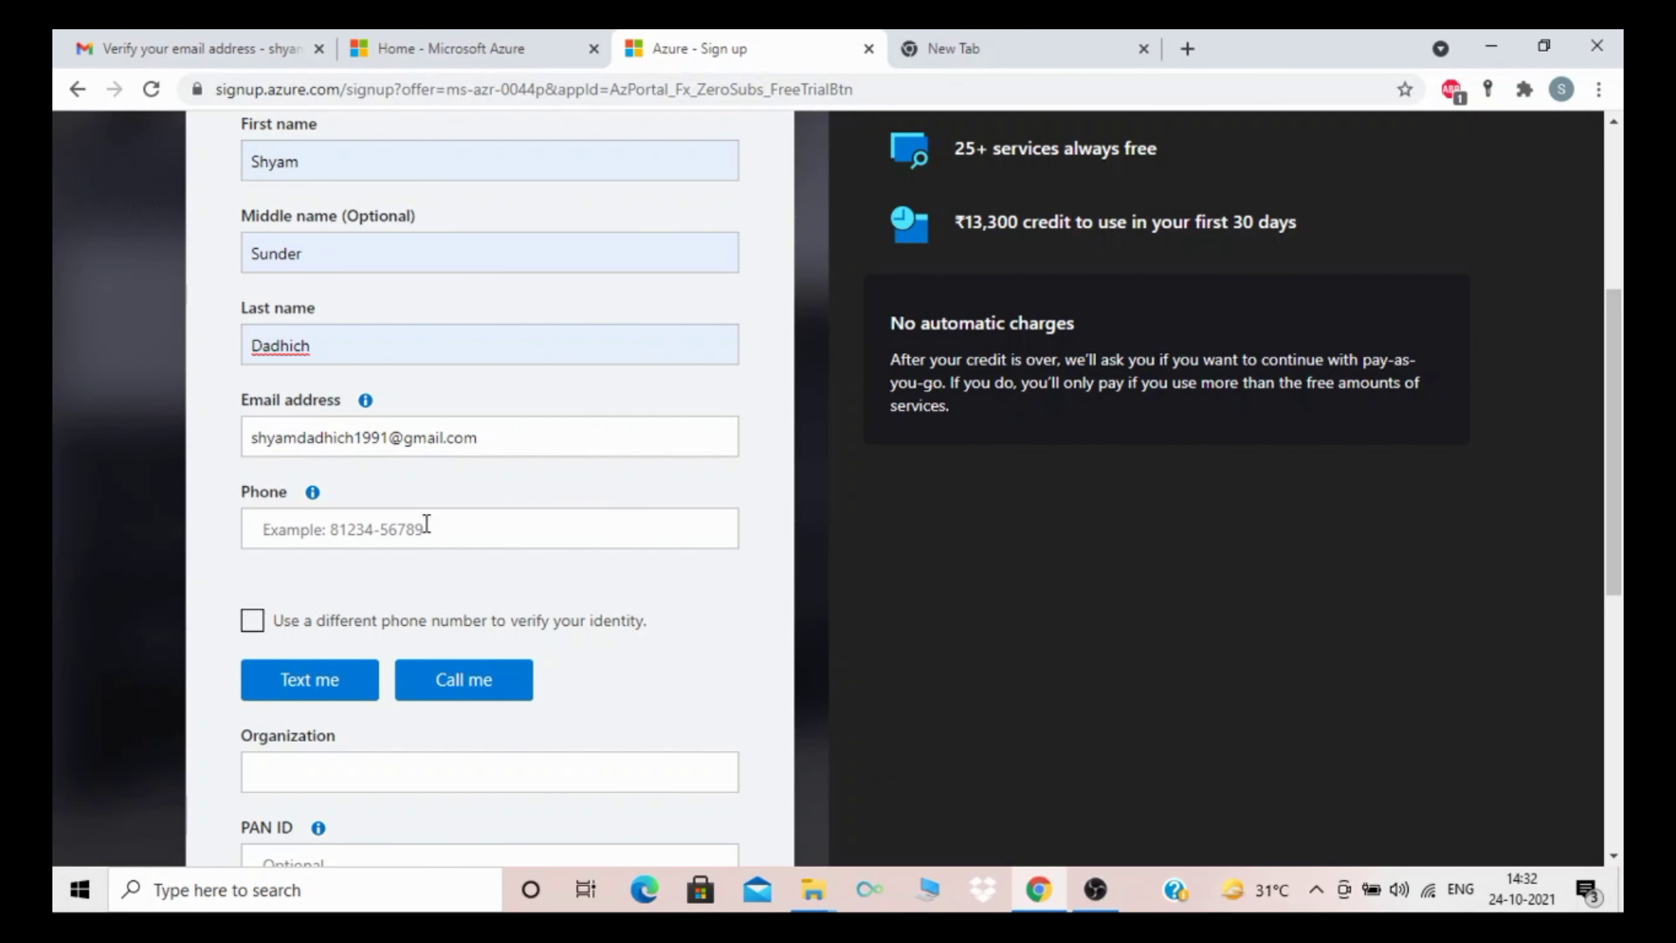
pyautogui.moveTo(1610, 370); pyautogui.dragTo(1620, 535)
# Step: Tick the subscription agreement and partner-sharing boxes, then put the cursor in the Phone field
pyautogui.click(271, 549)
pyautogui.click(270, 686)
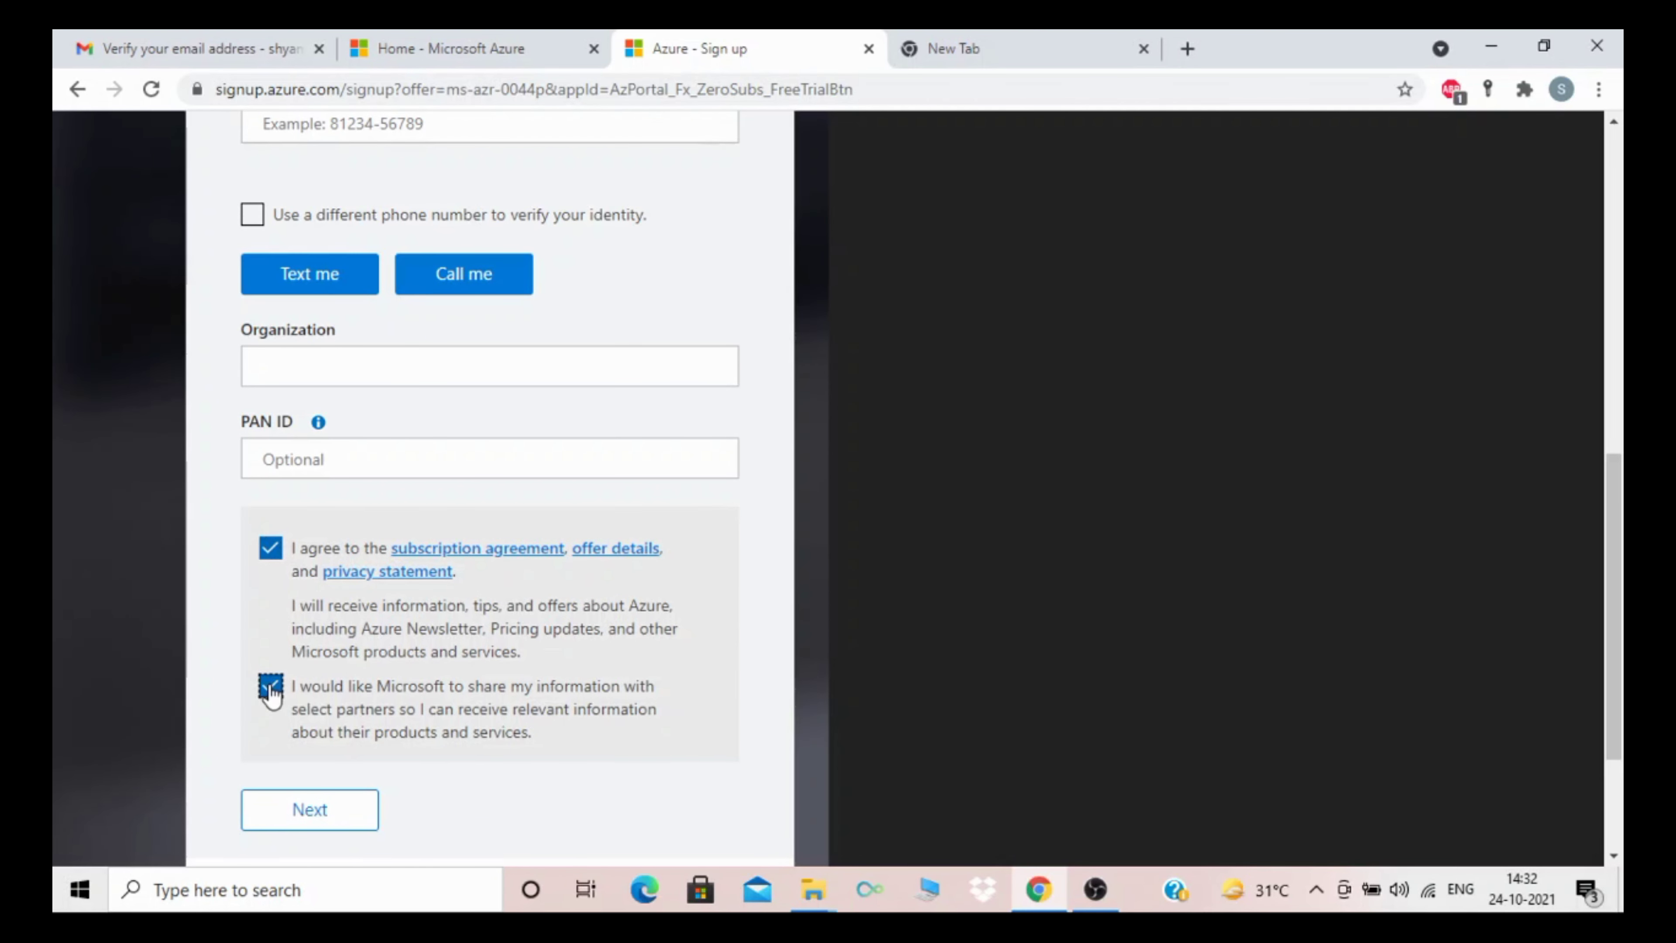
pyautogui.moveTo(1620, 584); pyautogui.dragTo(1622, 671)
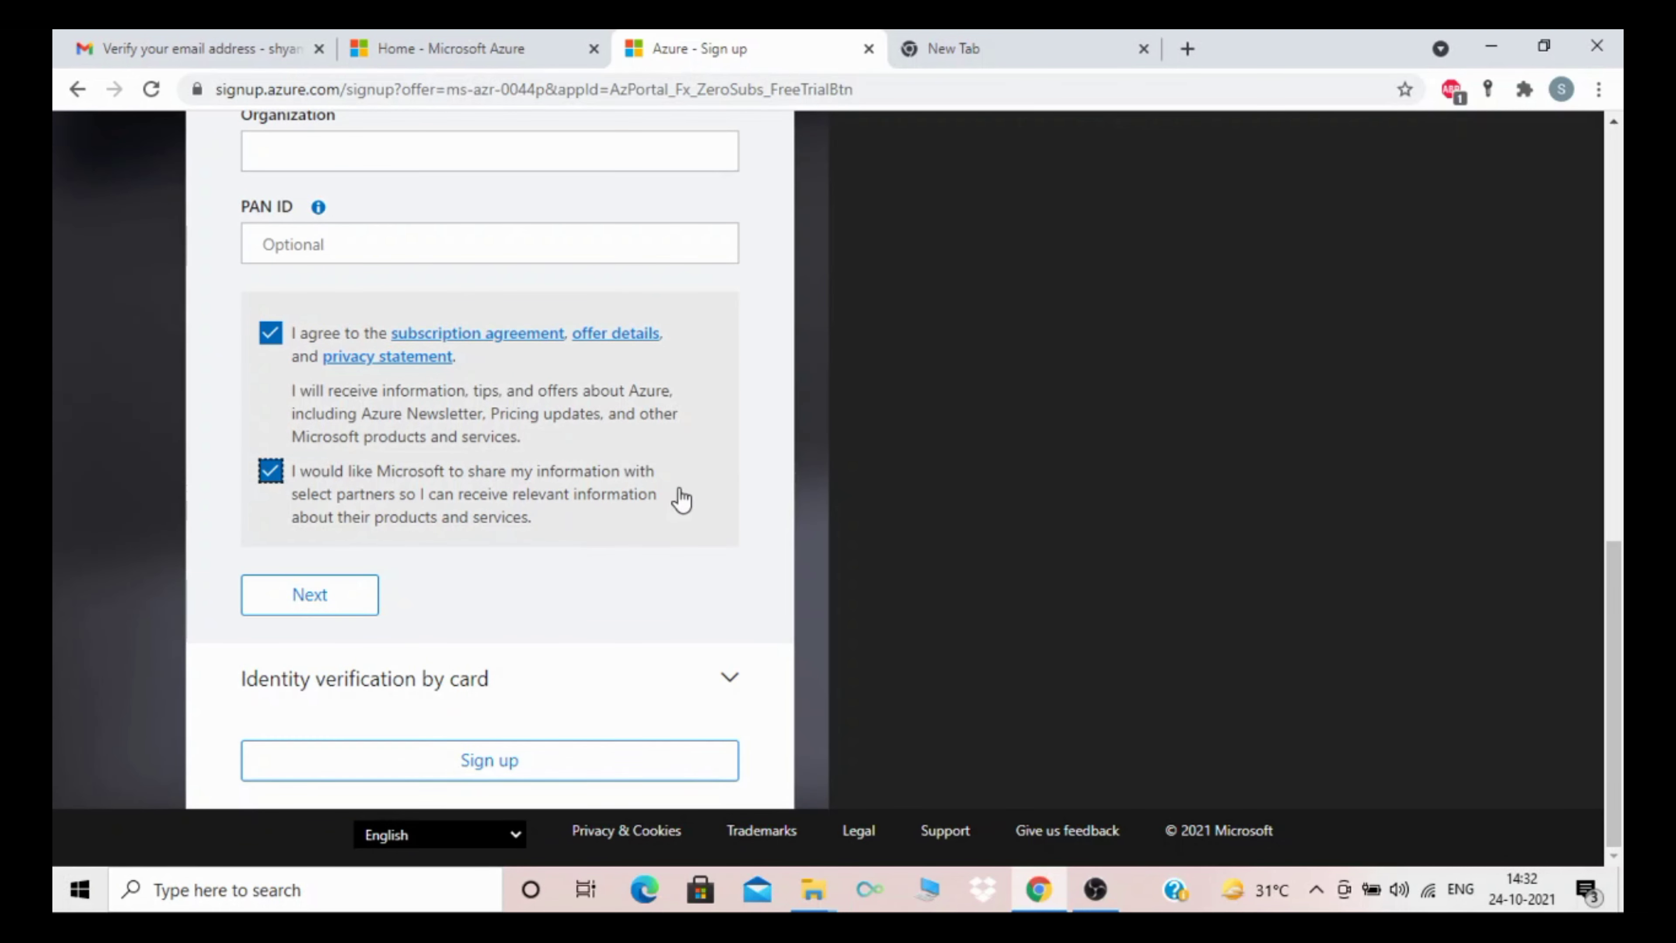
pyautogui.scroll(5, 1619, 631)
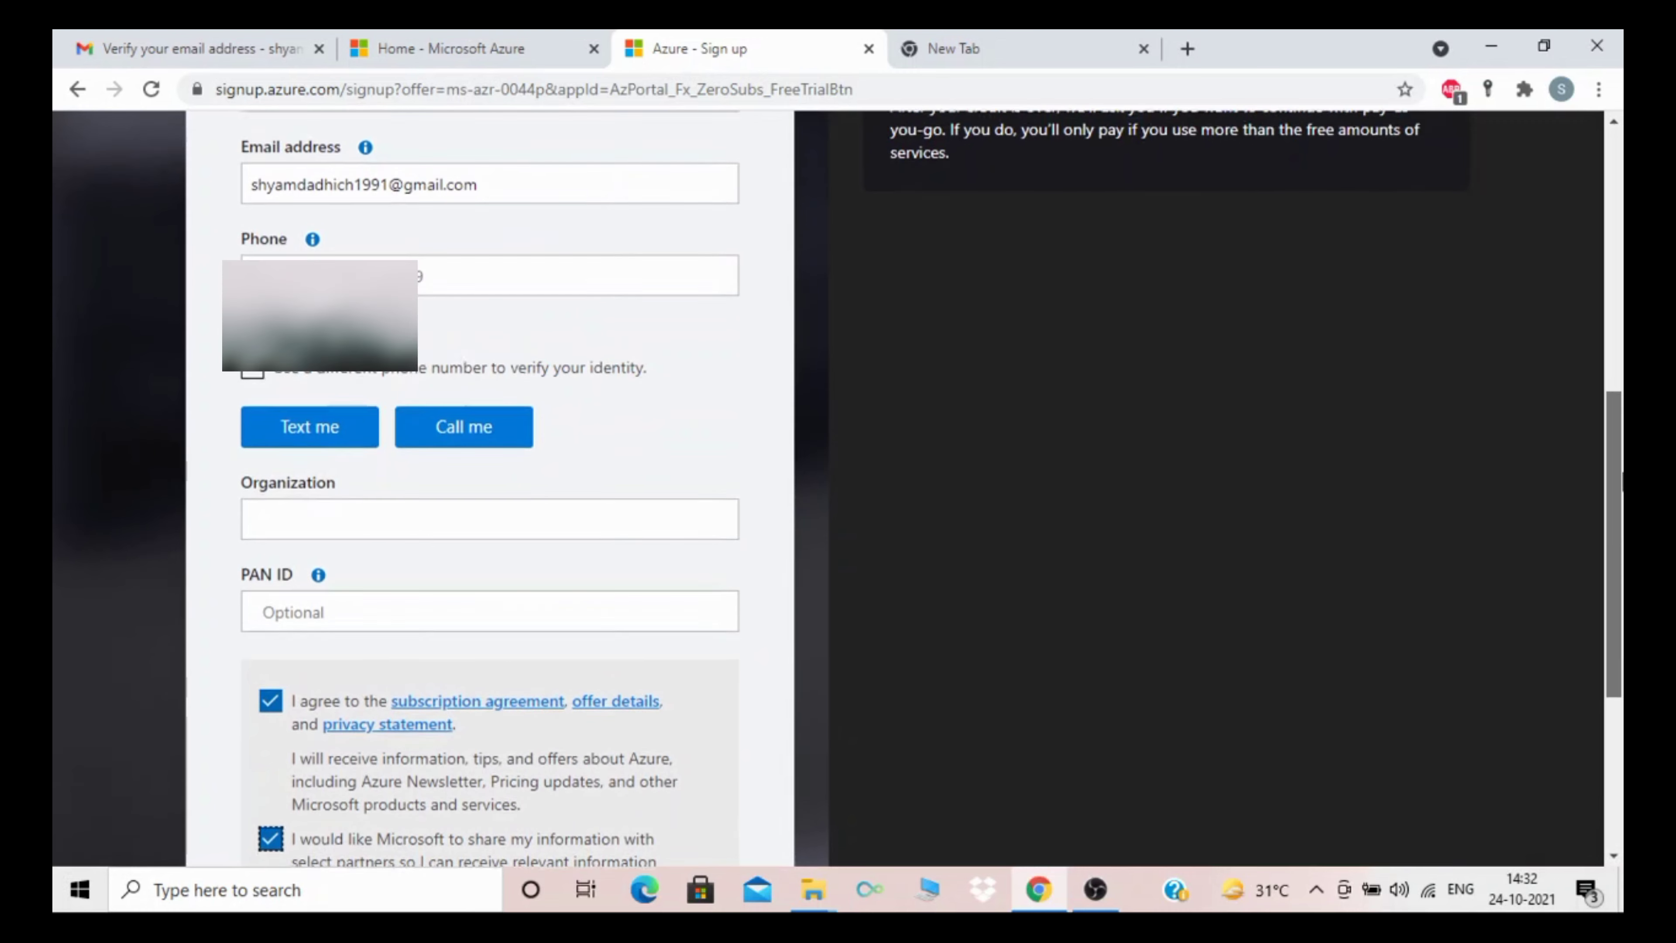
pyautogui.click(454, 316)
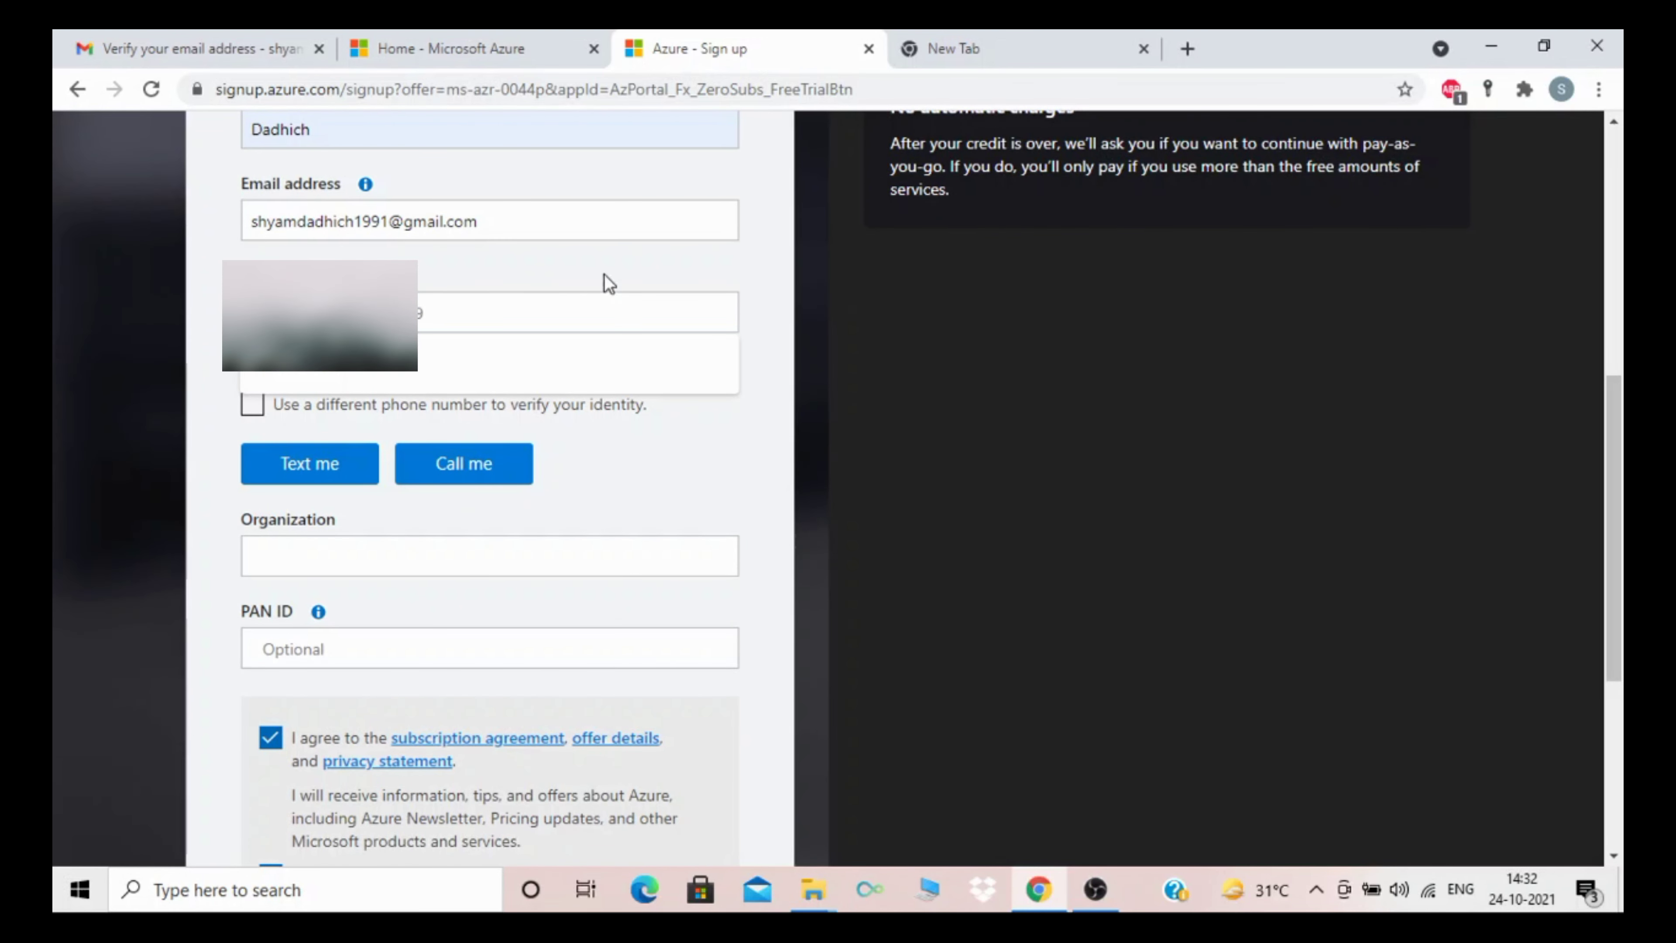
pyautogui.press('Escape')
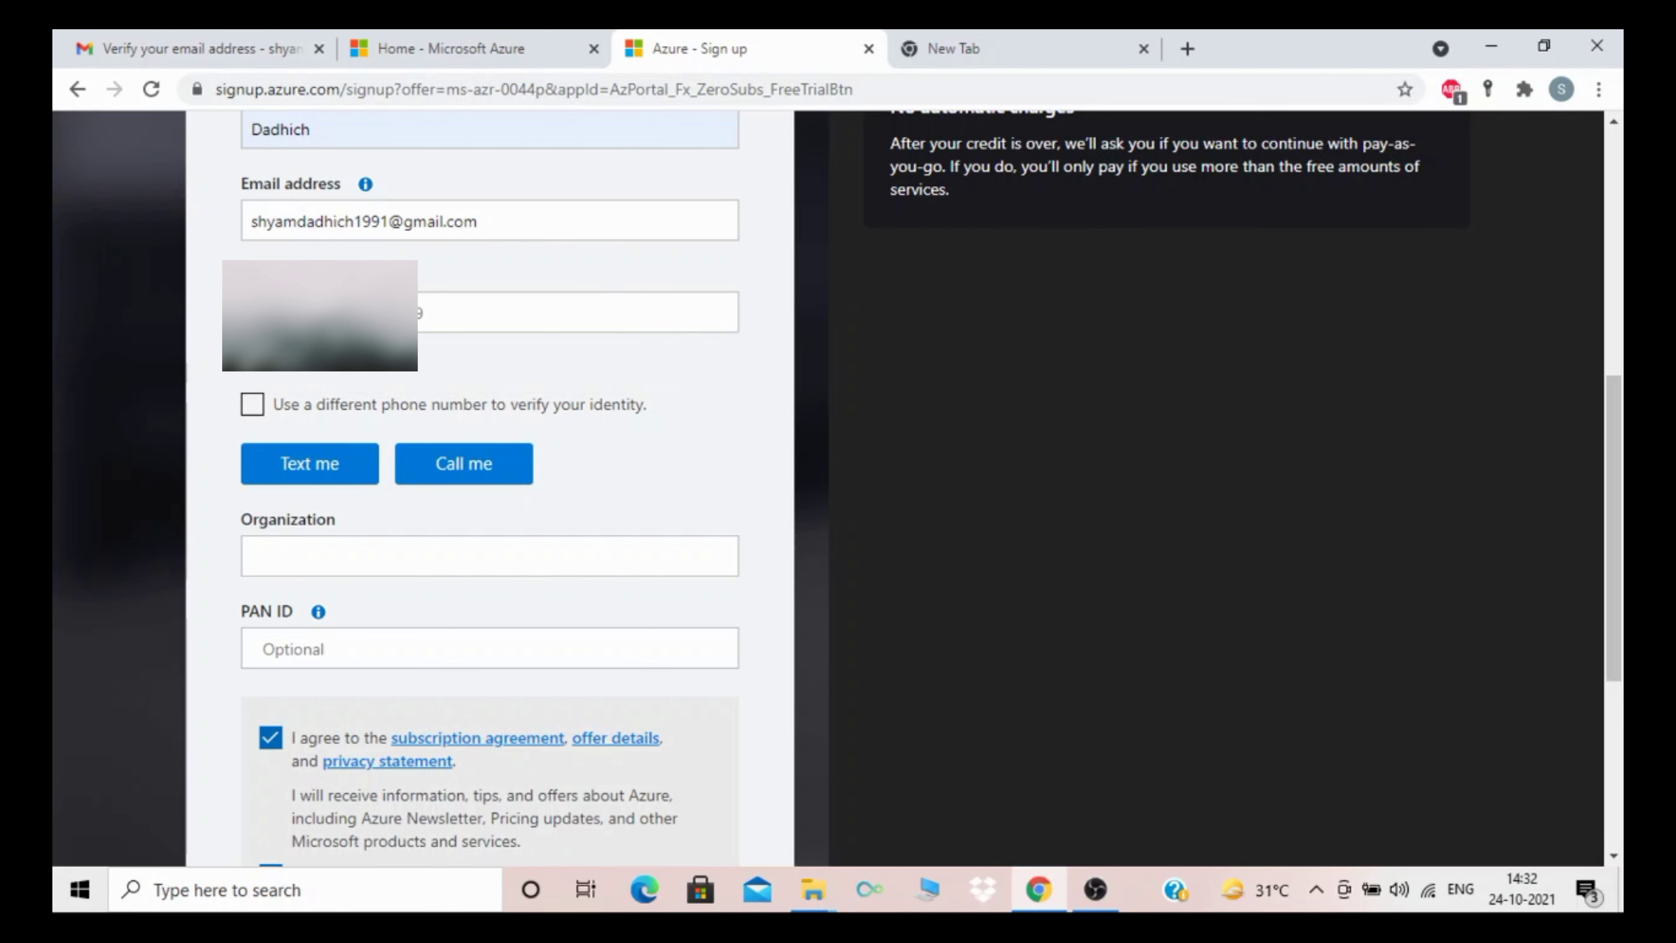
pyautogui.click(383, 313)
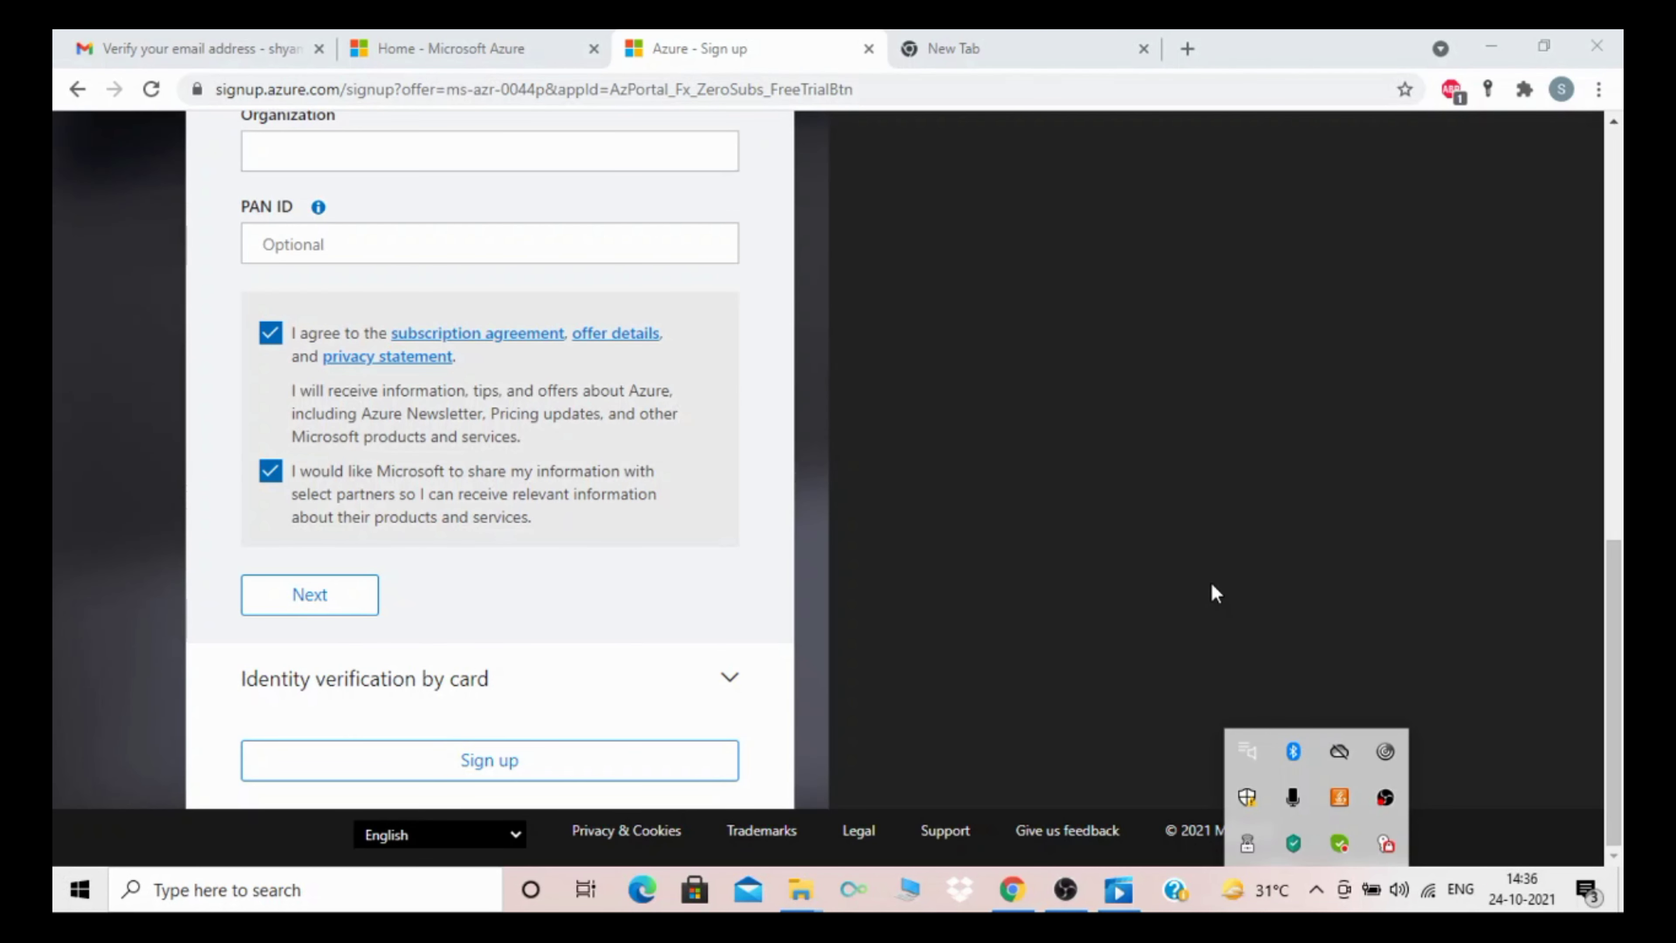
pyautogui.click(1613, 574)
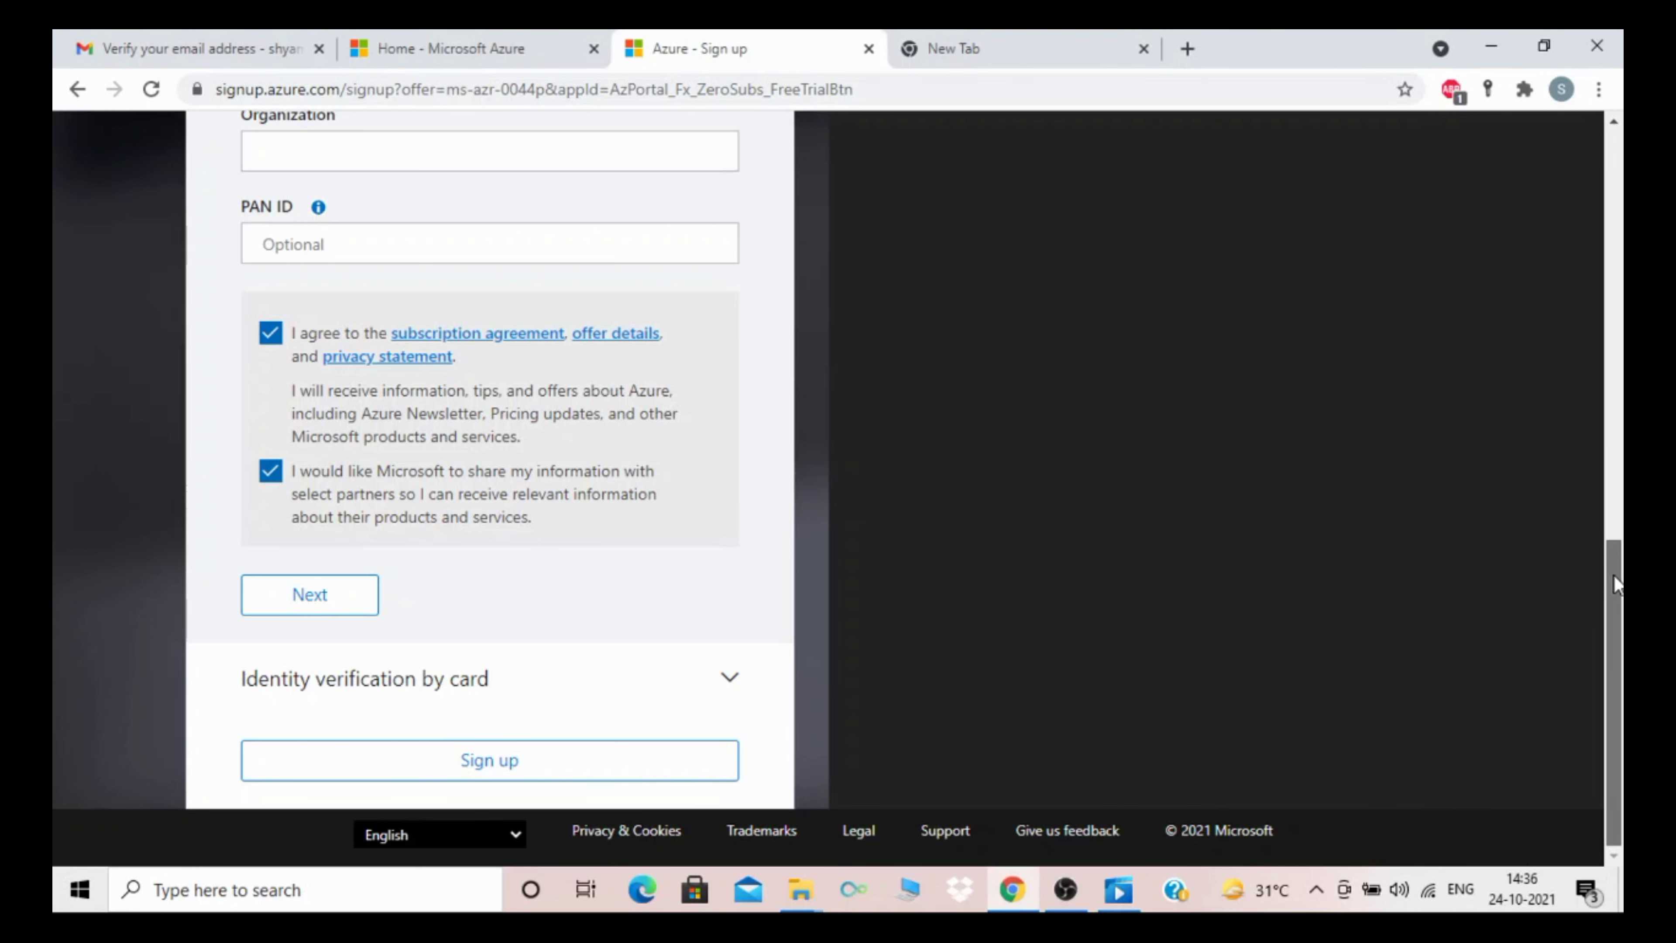
pyautogui.moveTo(1613, 573); pyautogui.dragTo(1603, 427)
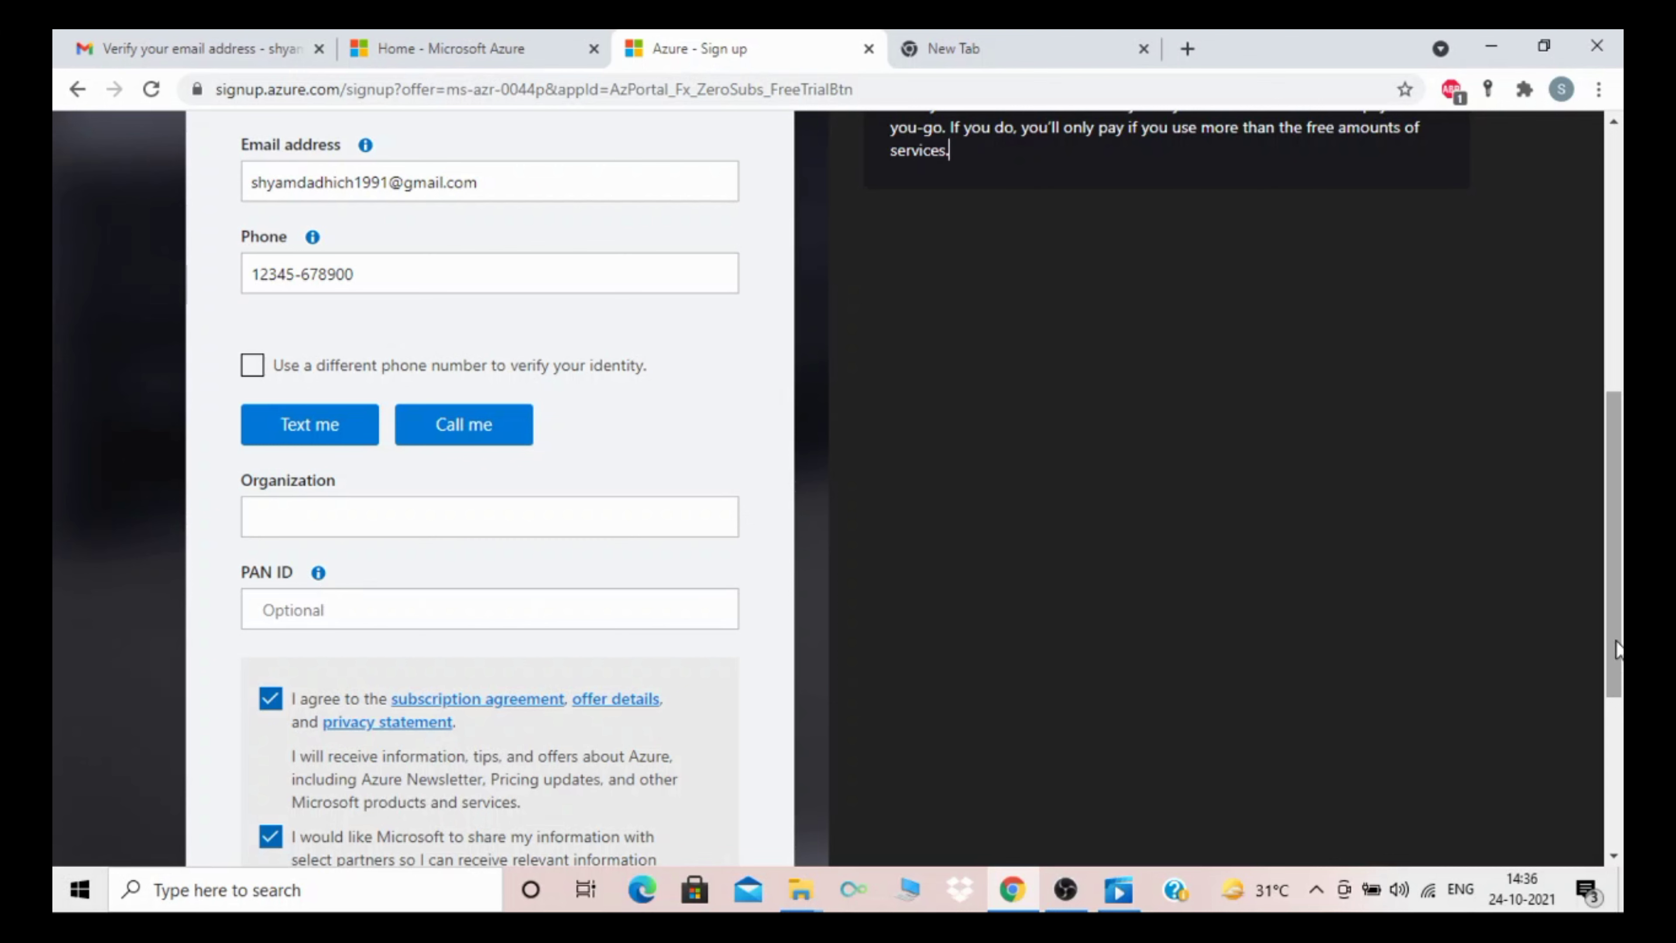
pyautogui.moveTo(1617, 647); pyautogui.dragTo(1618, 492)
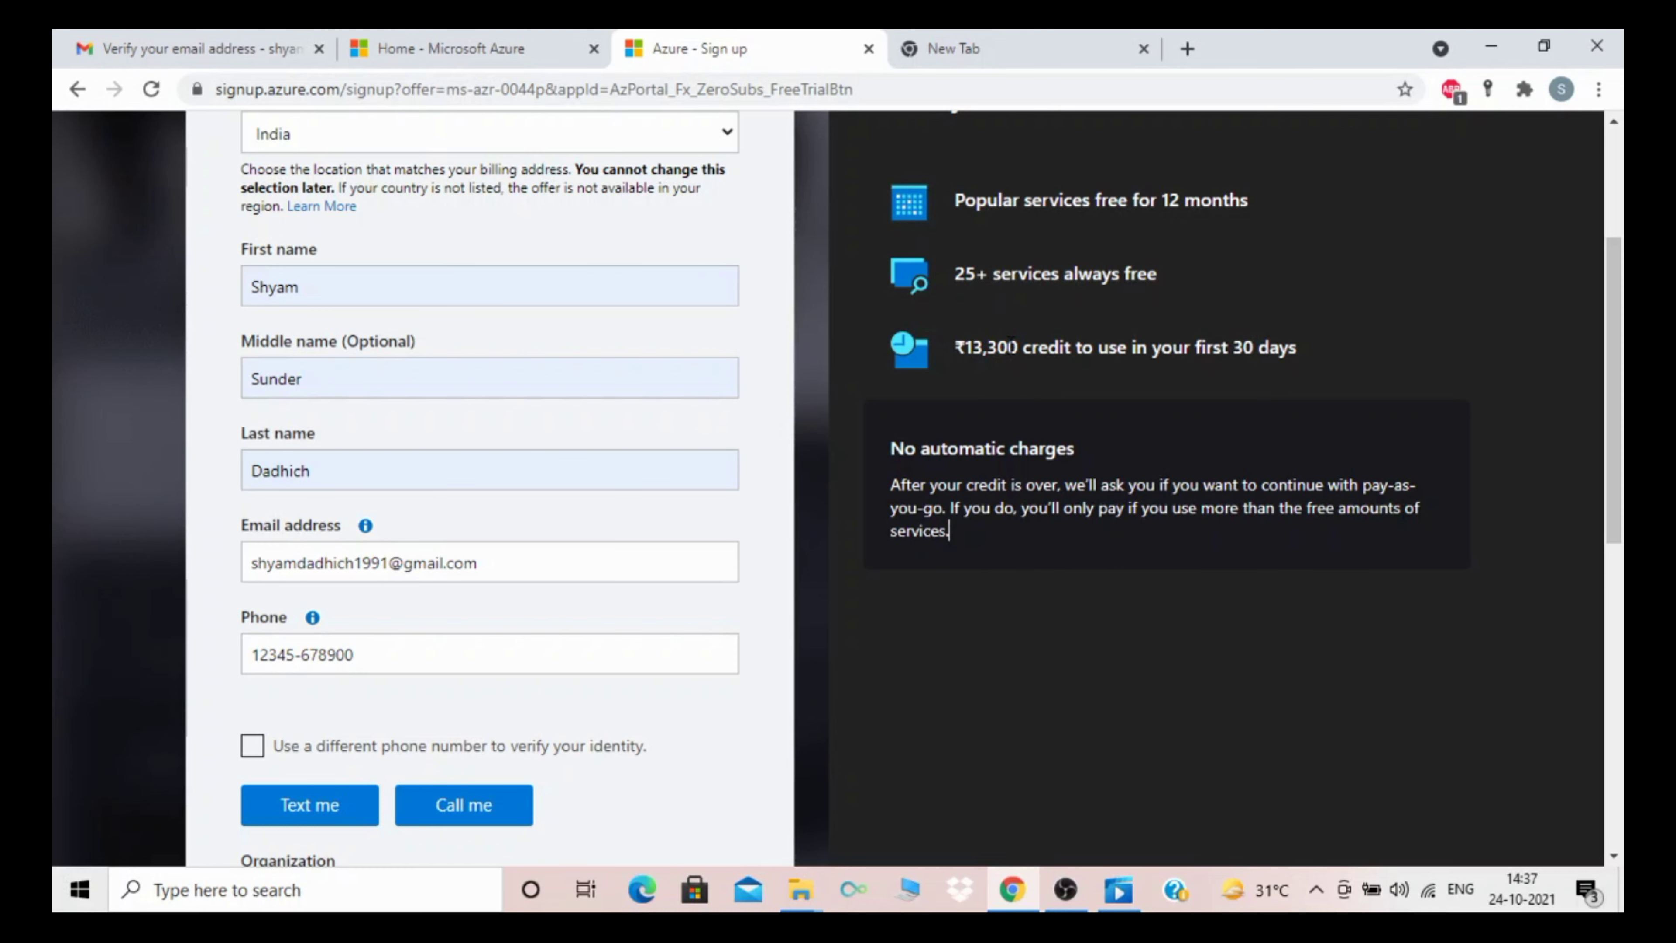
pyautogui.moveTo(1618, 345); pyautogui.dragTo(1620, 659)
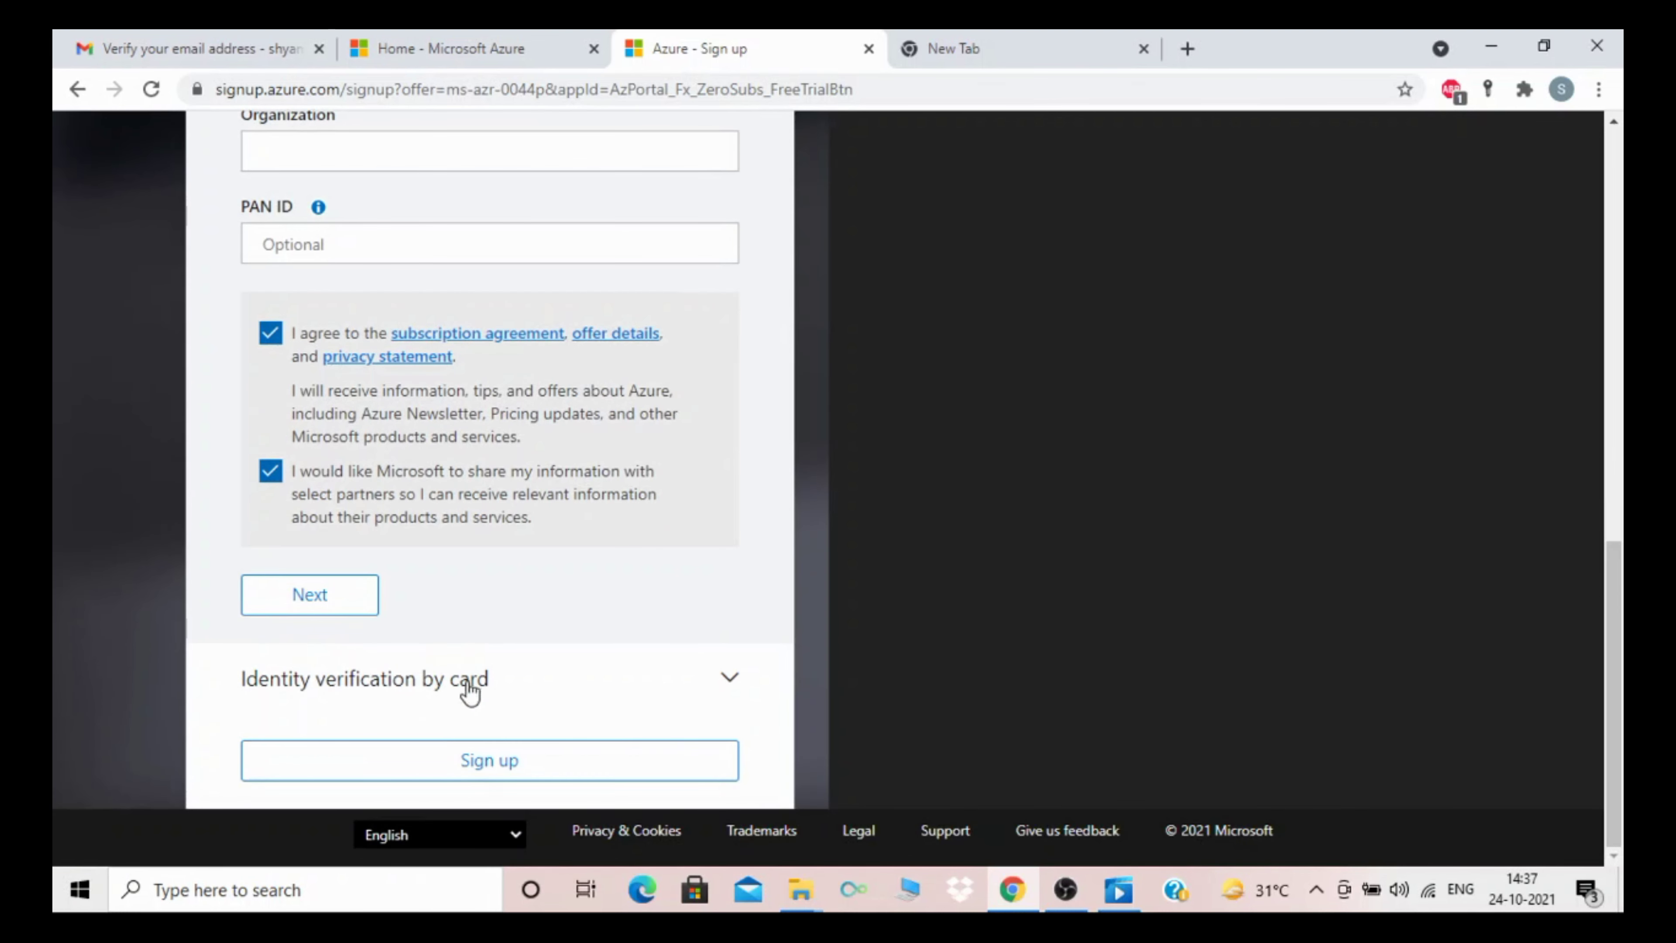
pyautogui.click(733, 679)
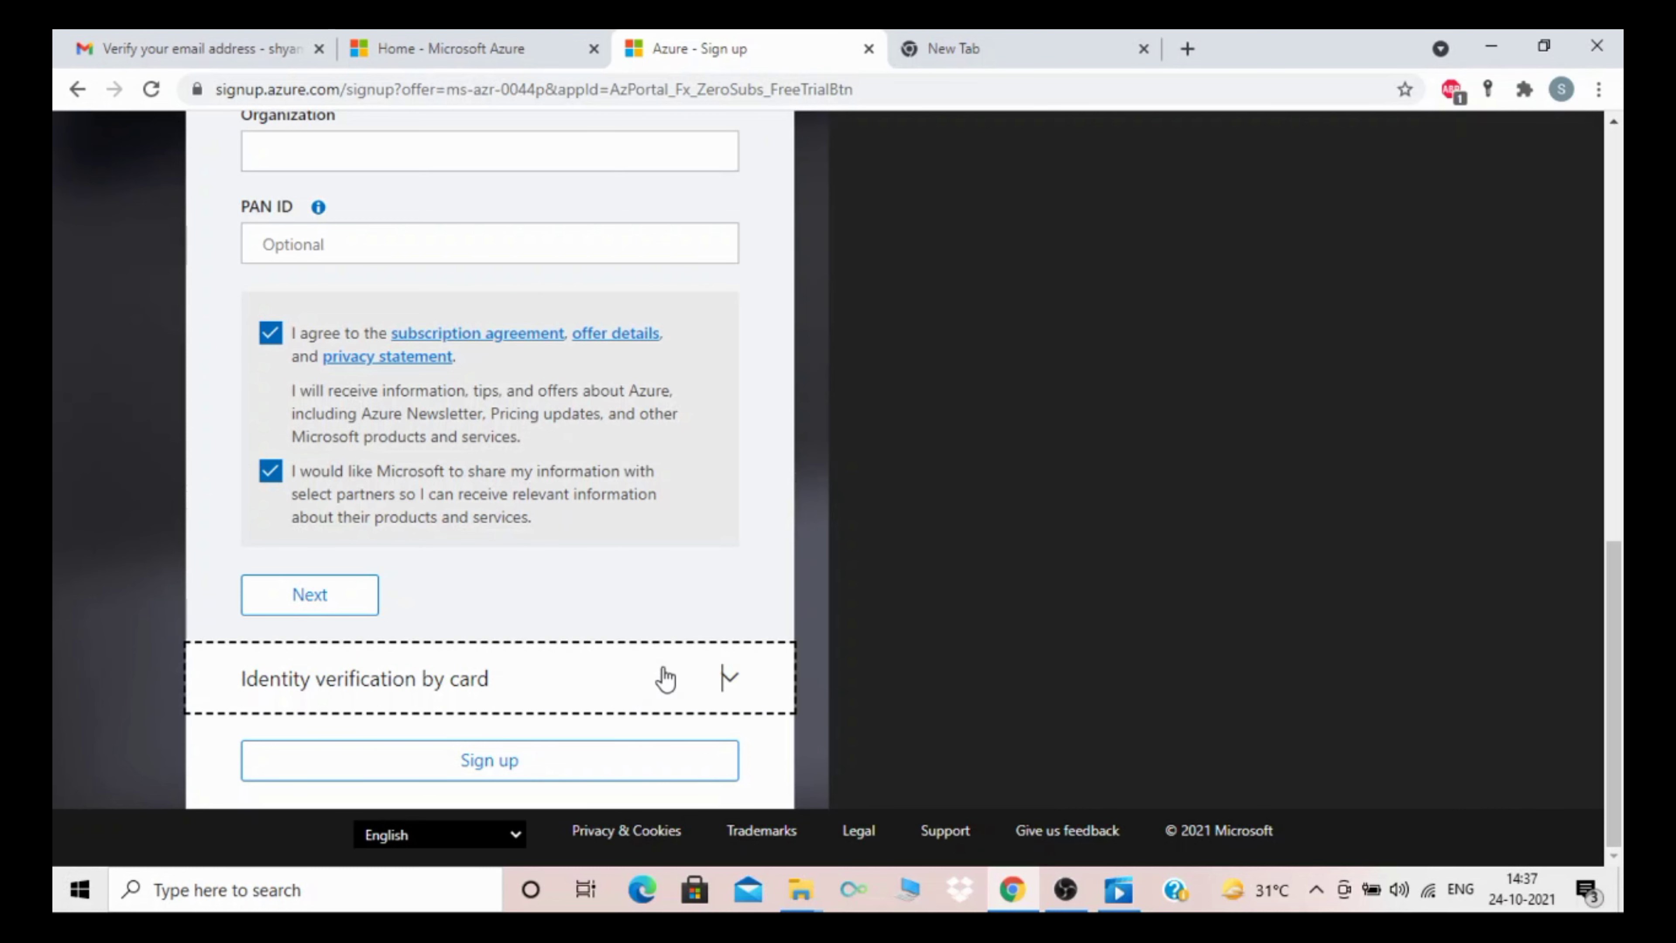
pyautogui.moveTo(1610, 681); pyautogui.dragTo(1616, 264)
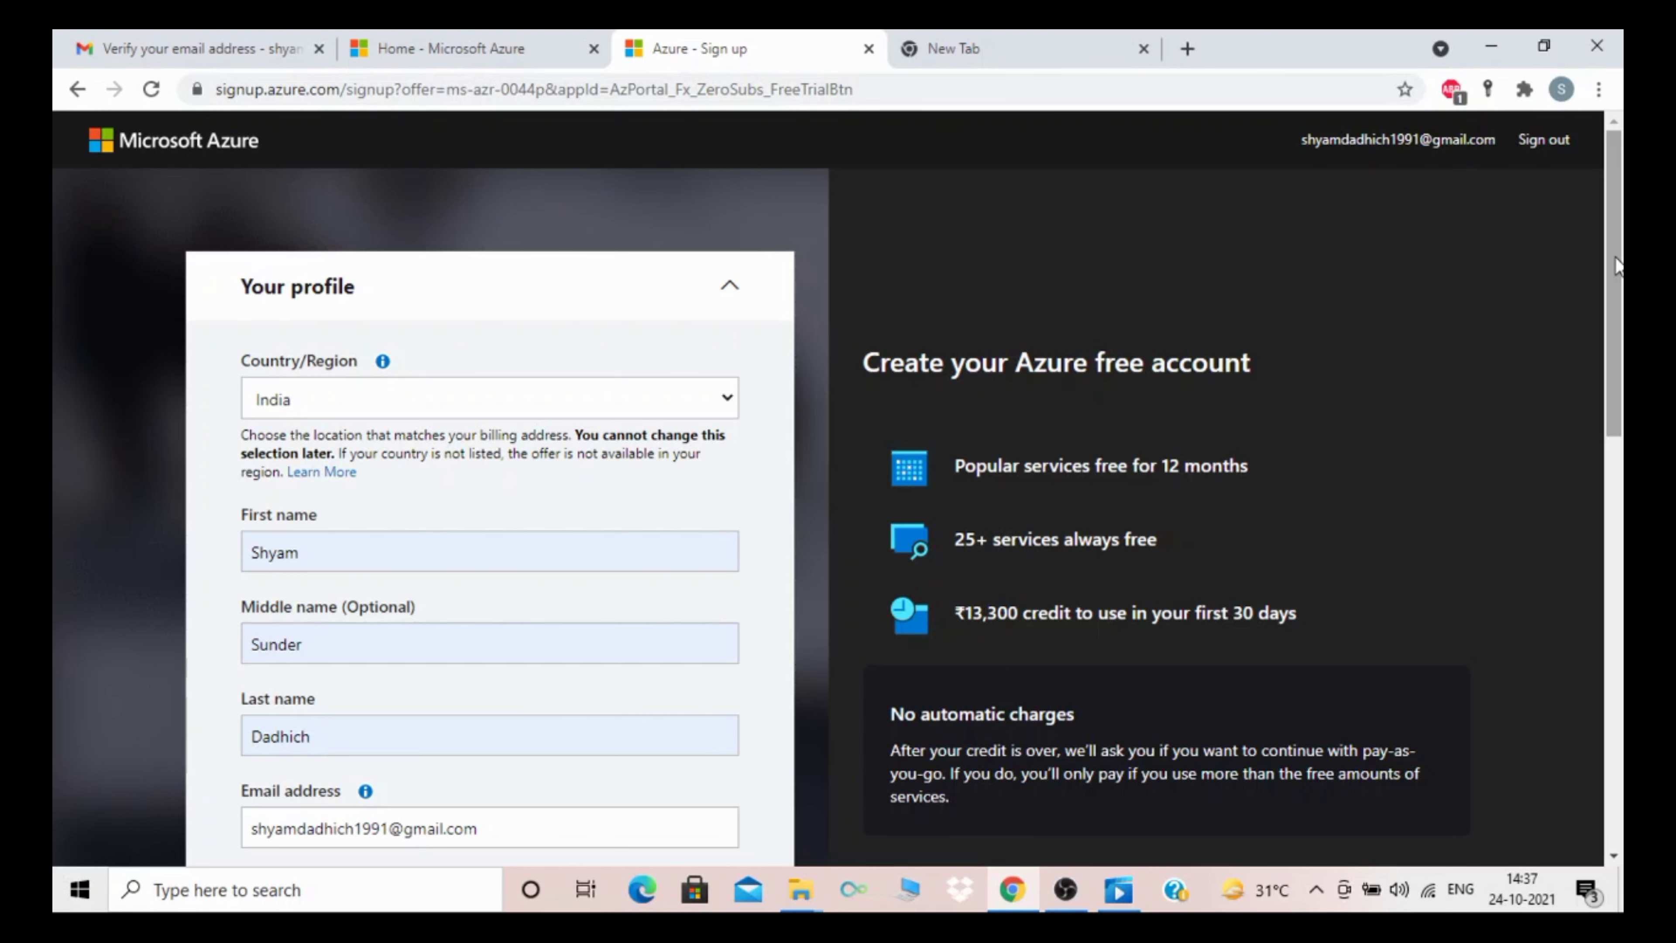
pyautogui.scroll(-1, 1617, 264)
pyautogui.scroll(-6, 838, 486)
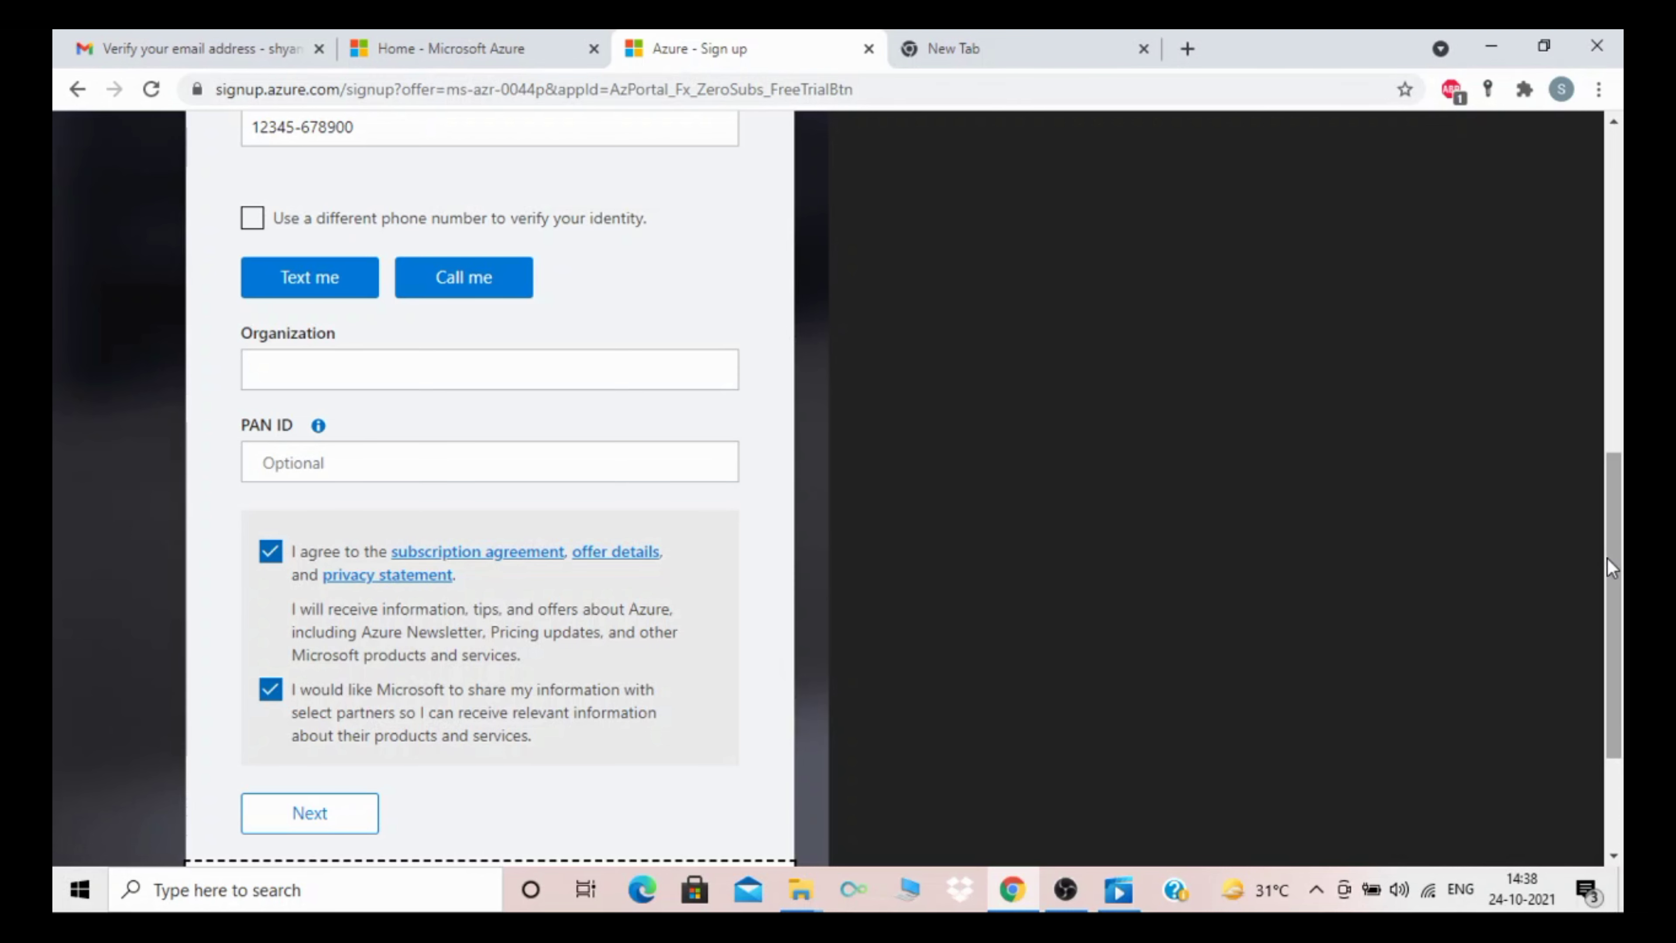
pyautogui.moveTo(1611, 562); pyautogui.dragTo(1617, 201)
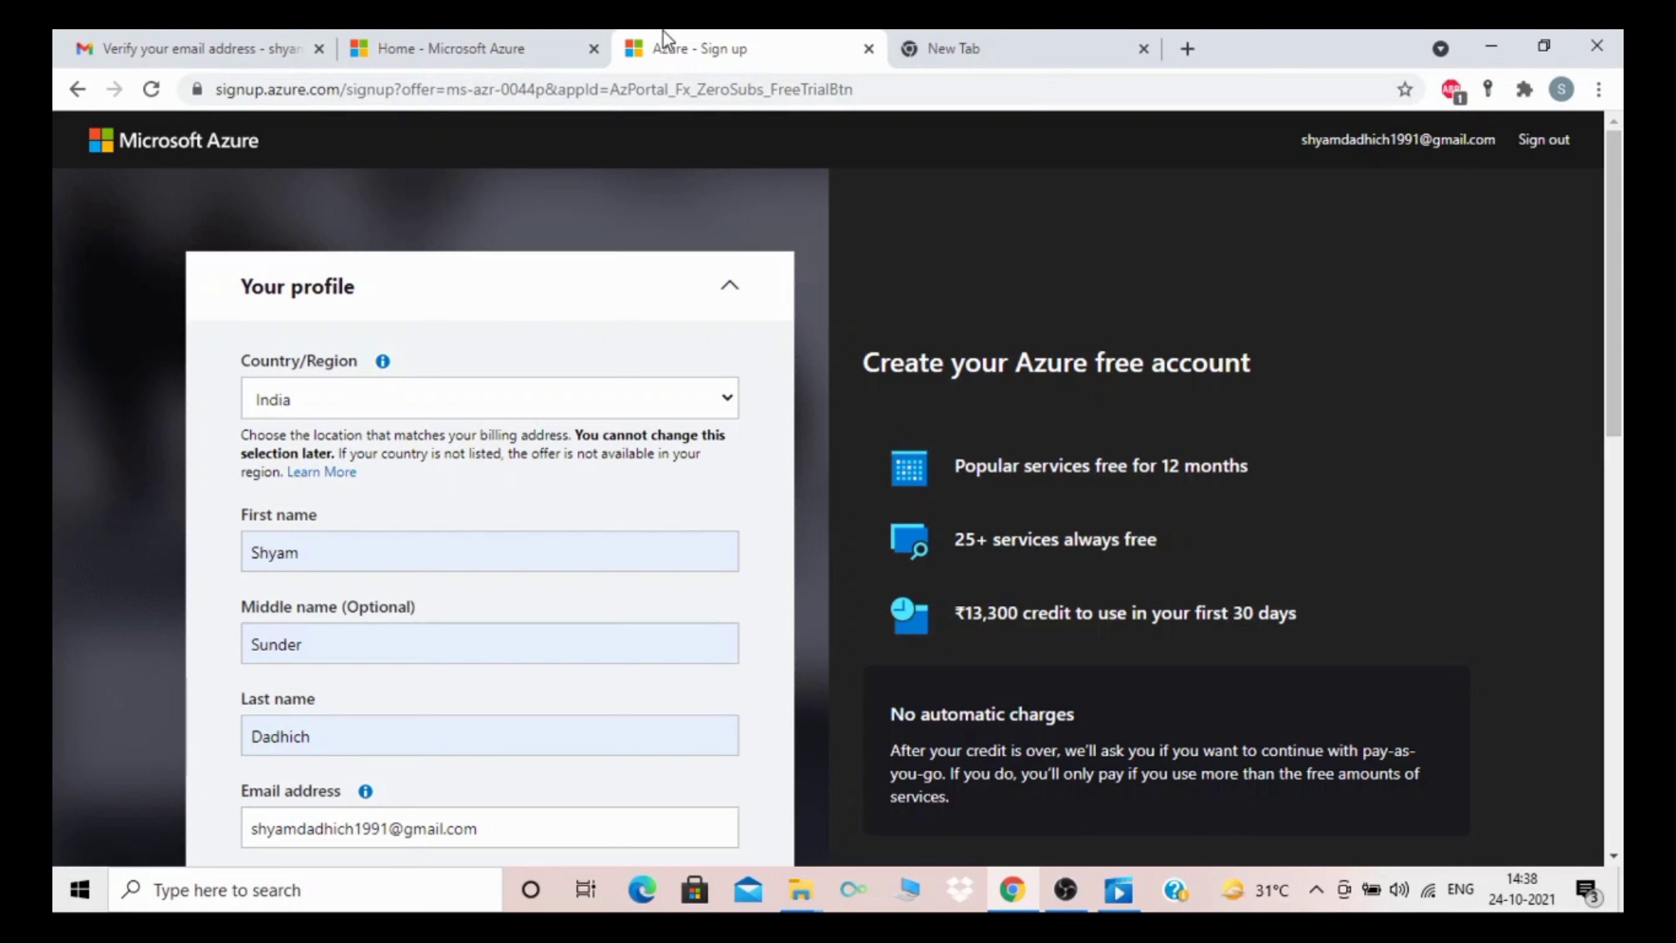
# Step: Return to the Azure portal home page and scroll through its $200 free trial overview
pyautogui.click(468, 48)
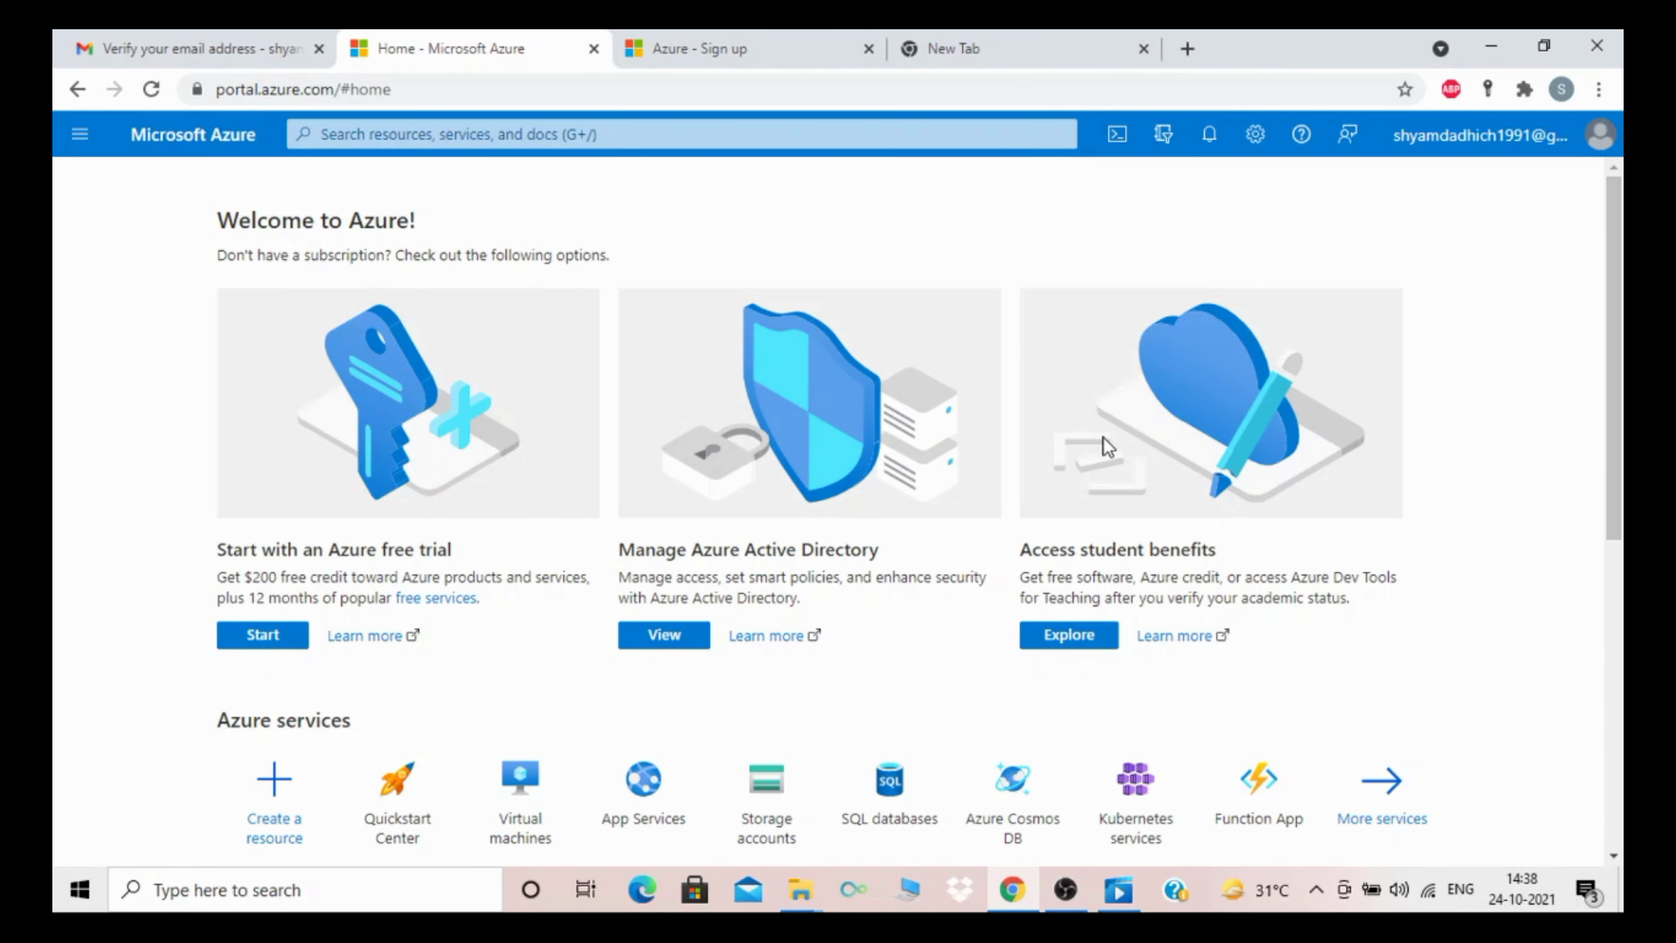
pyautogui.moveTo(1622, 389); pyautogui.dragTo(1622, 561)
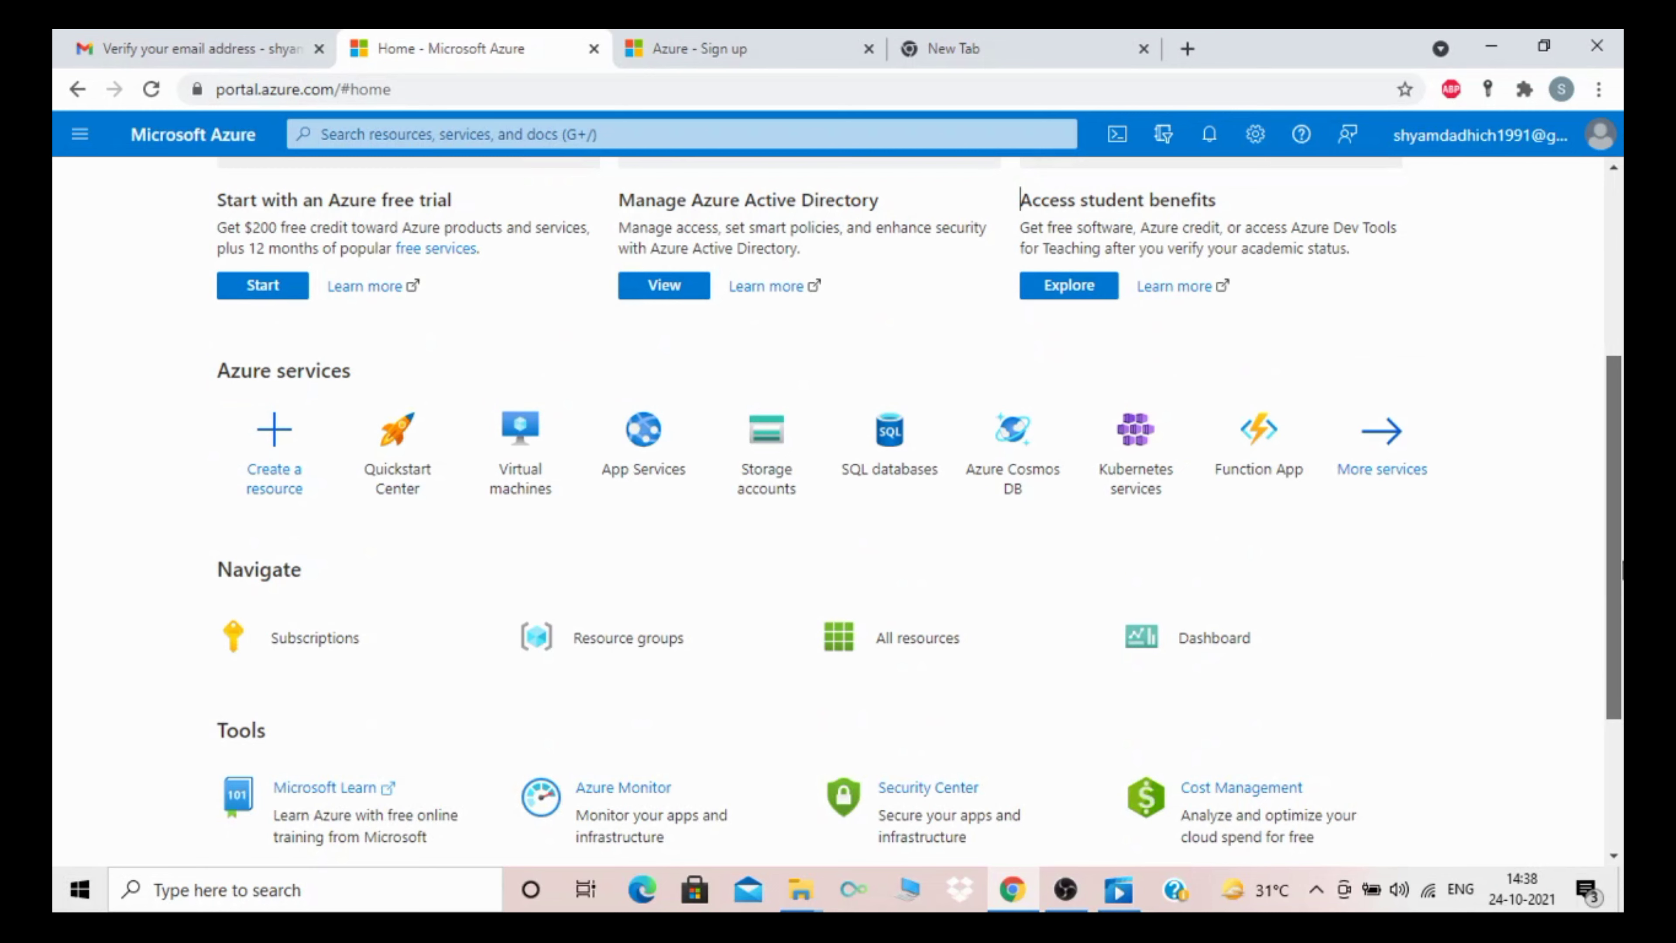
pyautogui.moveTo(1622, 561); pyautogui.dragTo(1623, 603)
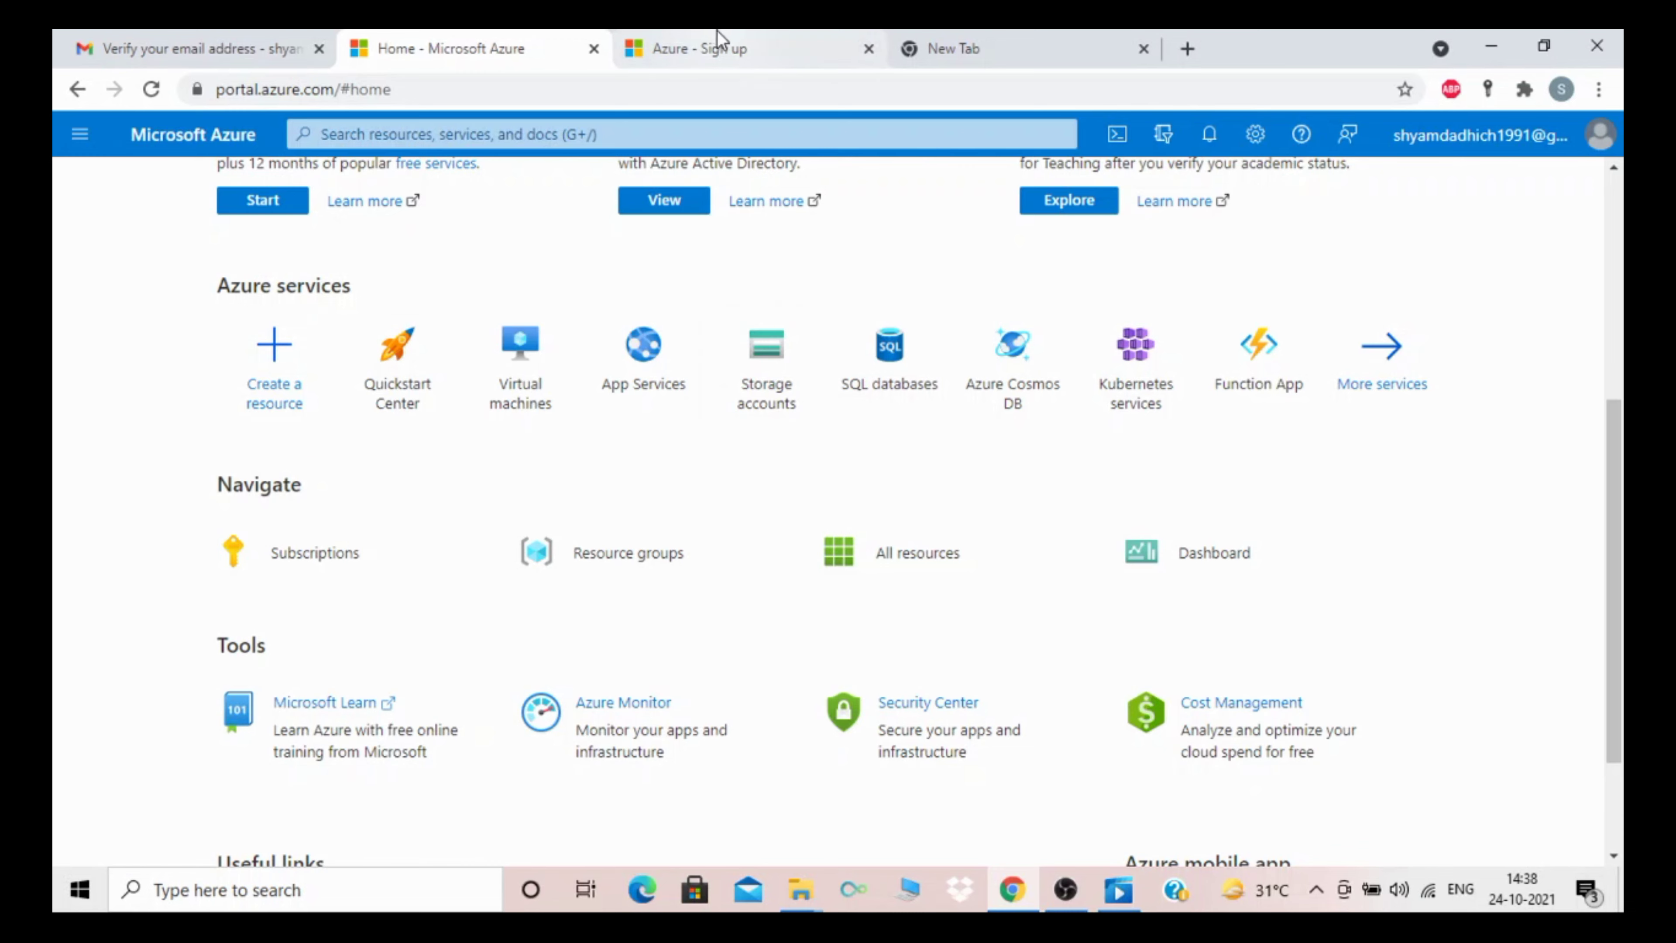
pyautogui.click(726, 42)
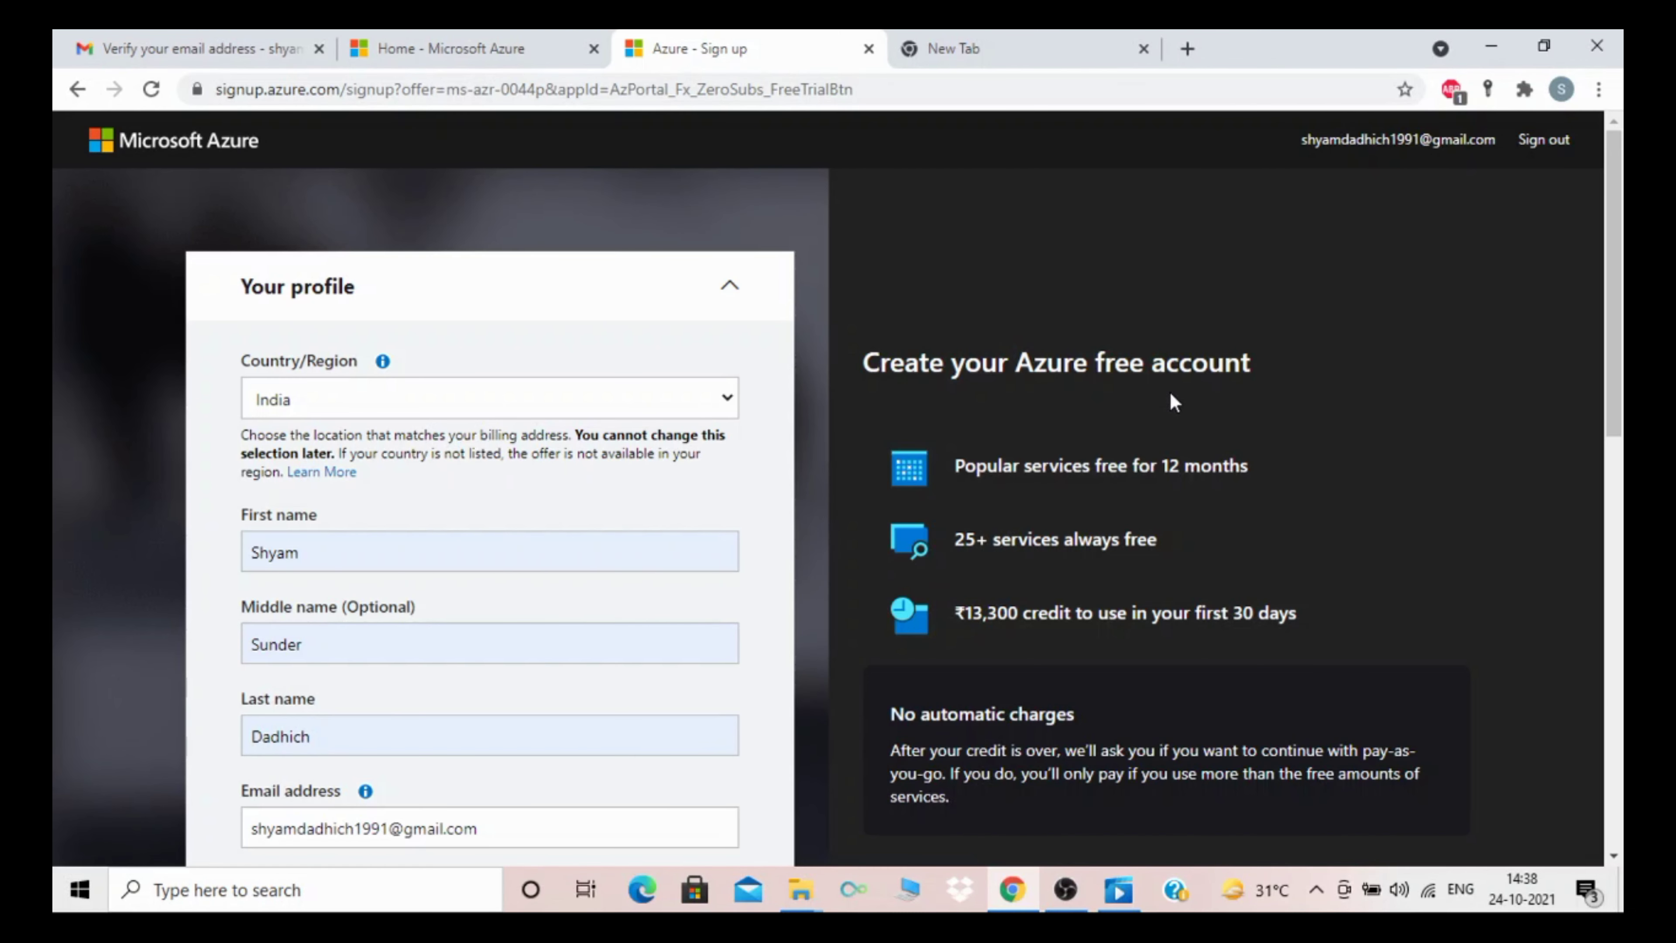
pyautogui.click(412, 42)
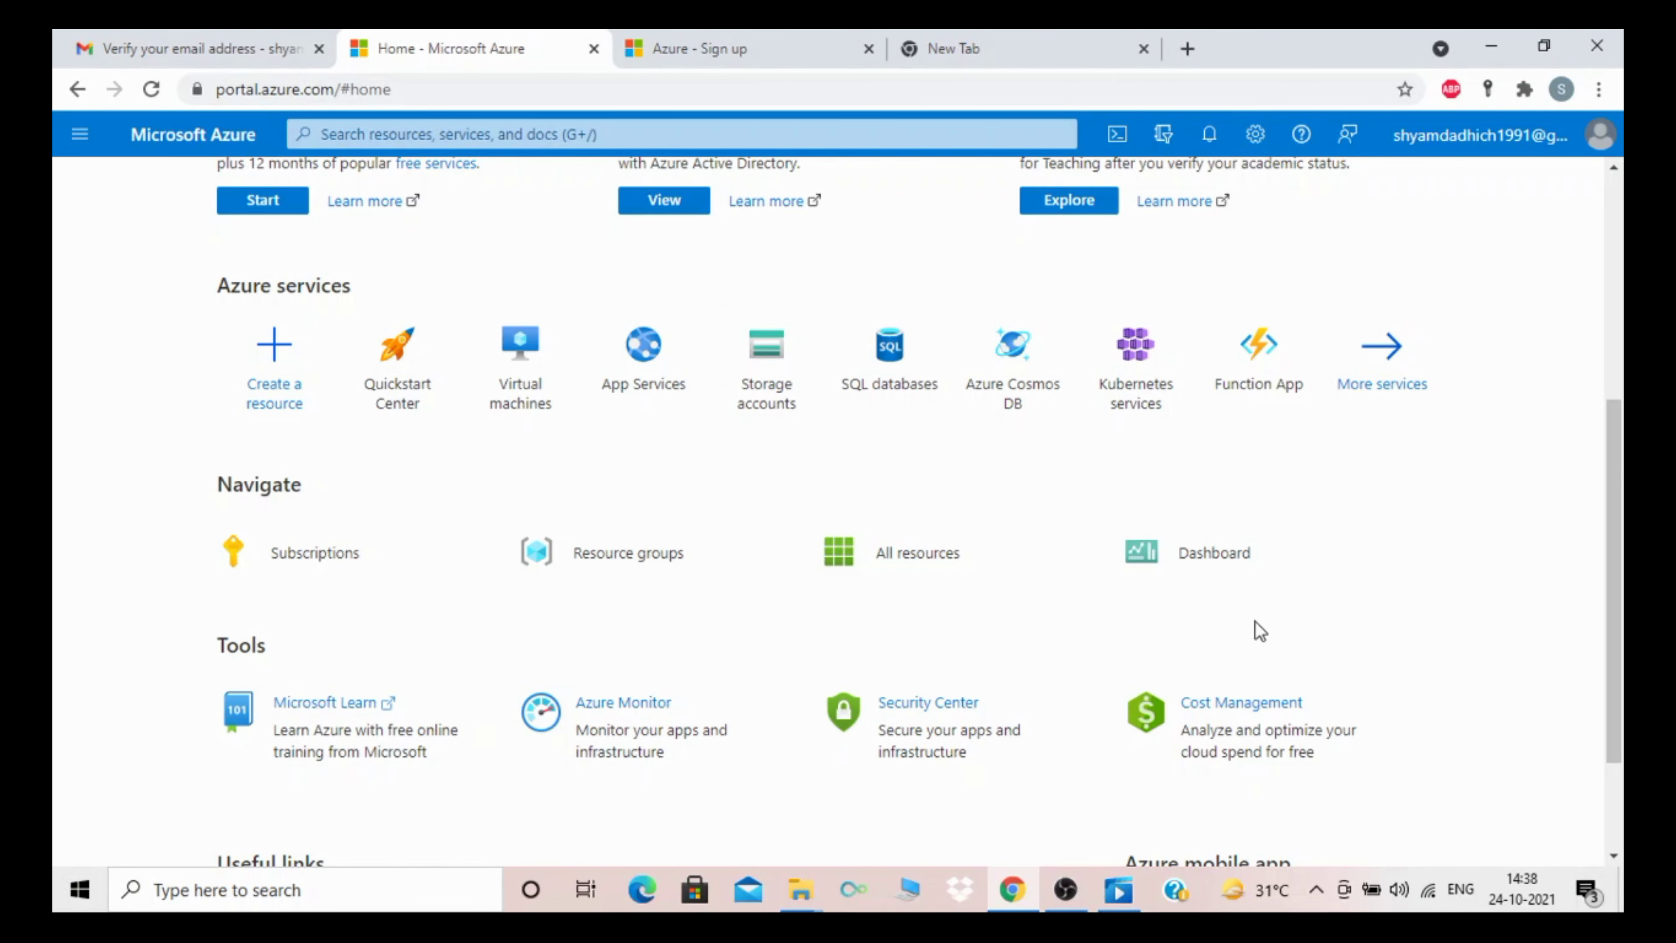
pyautogui.moveTo(1615, 667); pyautogui.dragTo(1621, 462)
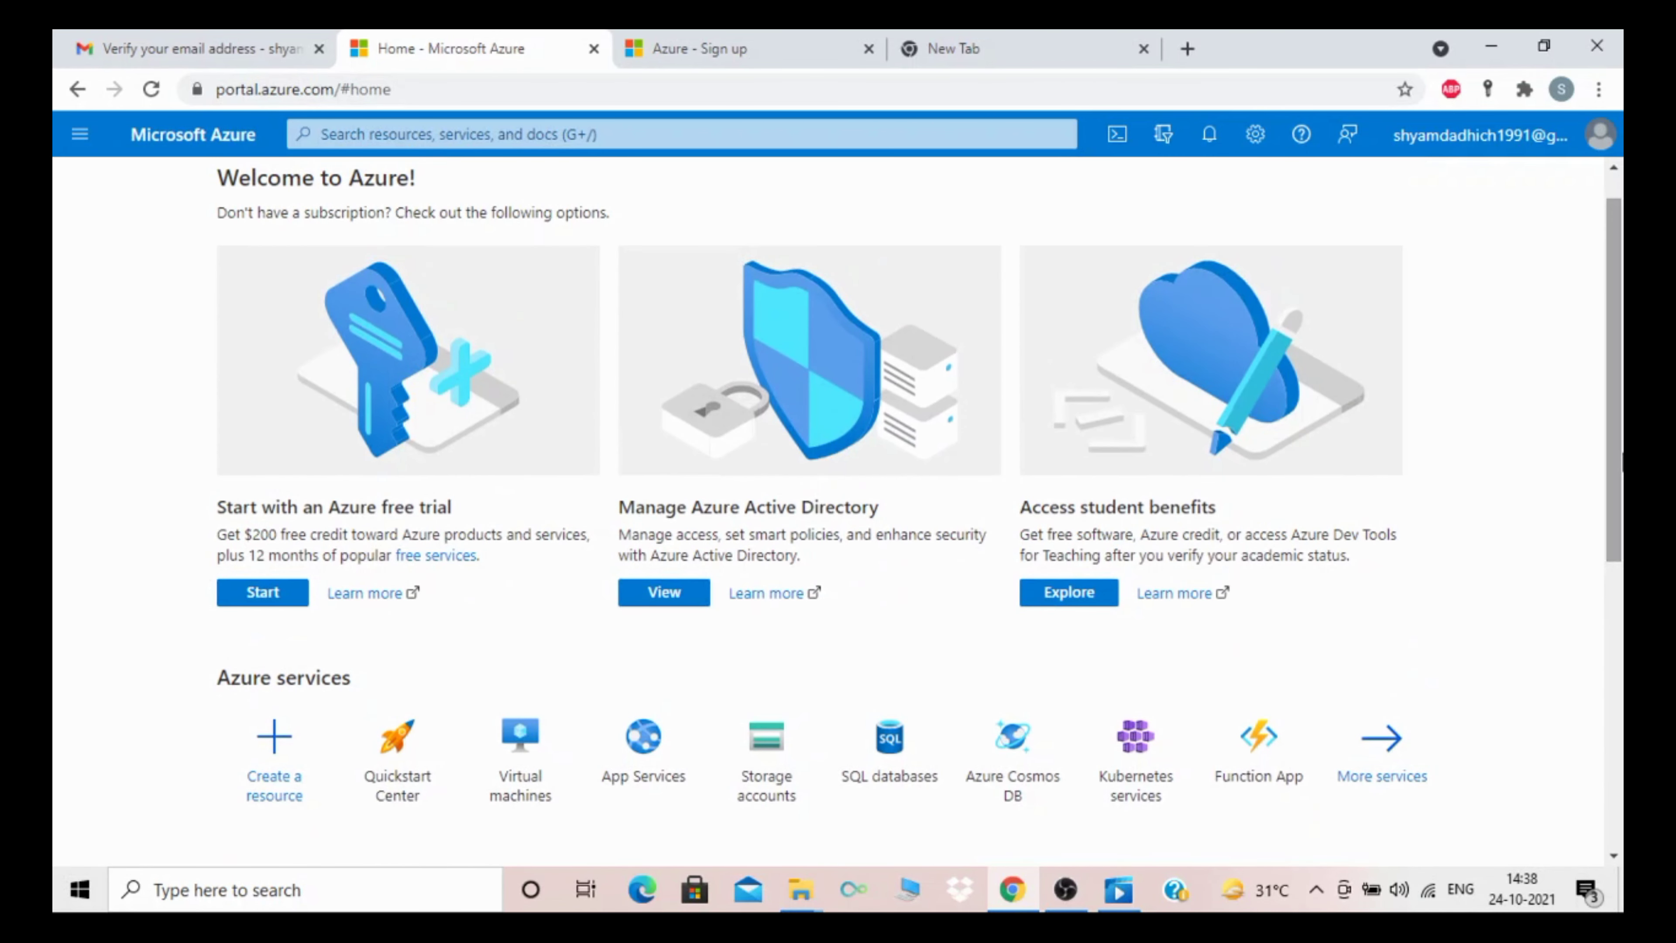